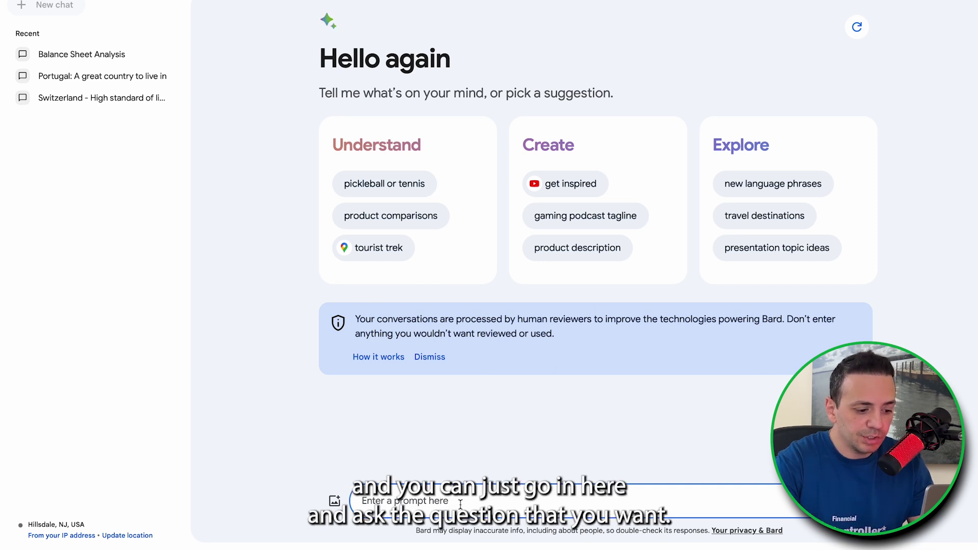
- Ask Bard the question "Can you analyze a Balance Sheet?"
{"action": "type", "text": "Can you analy"}
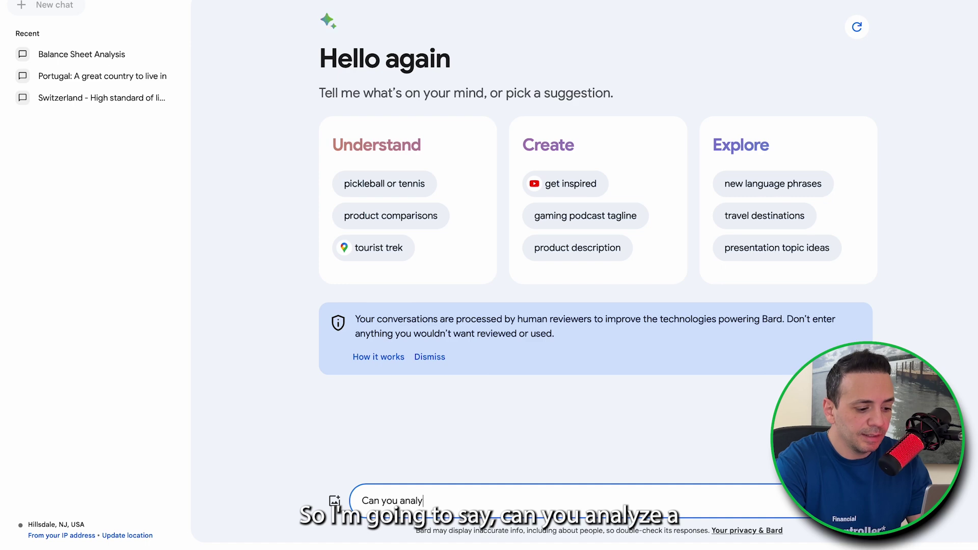
{"action": "type", "text": "ze a Bala"}
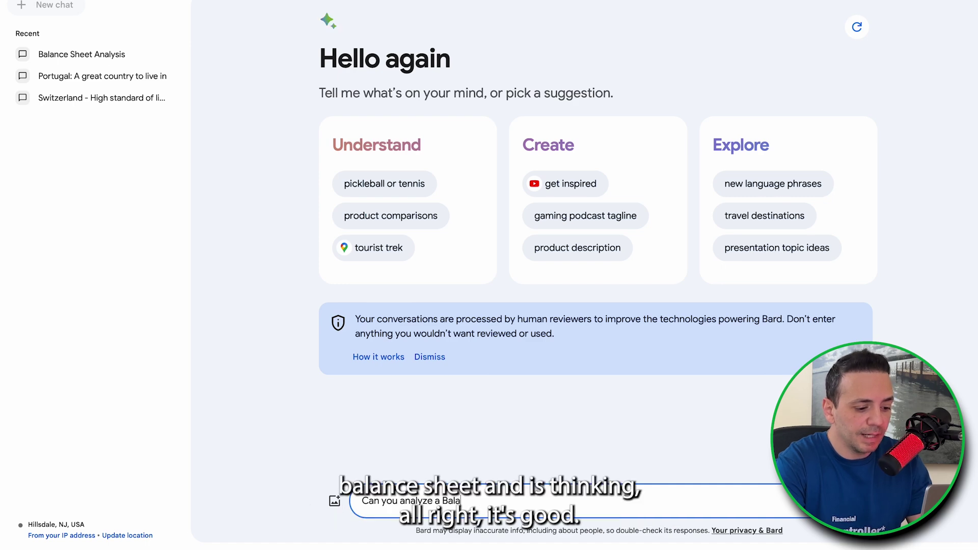
{"action": "type", "text": "nce Sheet?"}
{"action": "key", "text": "Return"}
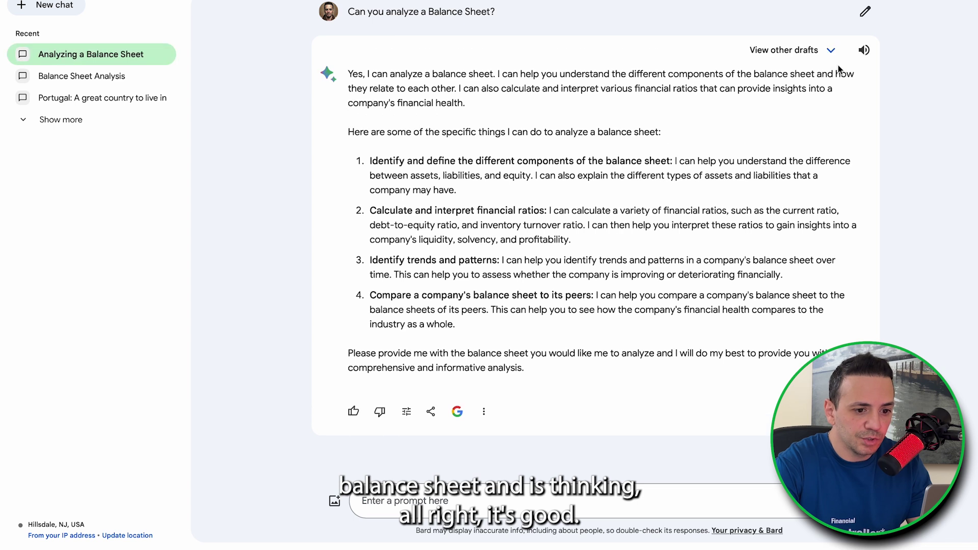
- Listen to Bard's answer about balance sheet analysis read aloud, adjusting the system volume during playback
{"action": "left_click", "coordinate": [866, 49]}
{"action": "key", "text": "XF86AudioRaiseVolume"}
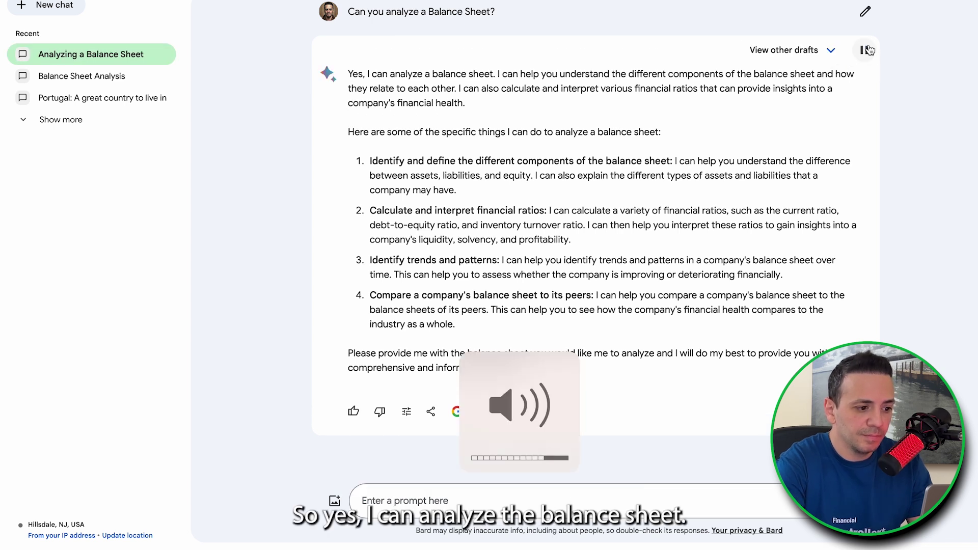
{"action": "key", "text": "XF86AudioLowerVolume"}
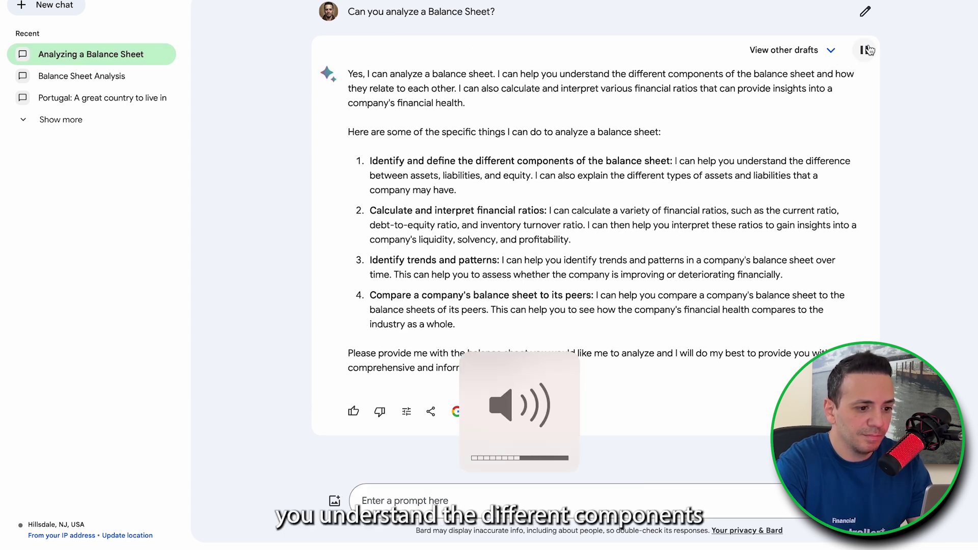
{"action": "key", "text": "XF86AudioLowerVolume"}
{"action": "key", "text": "XF86AudioLowerVolume"}
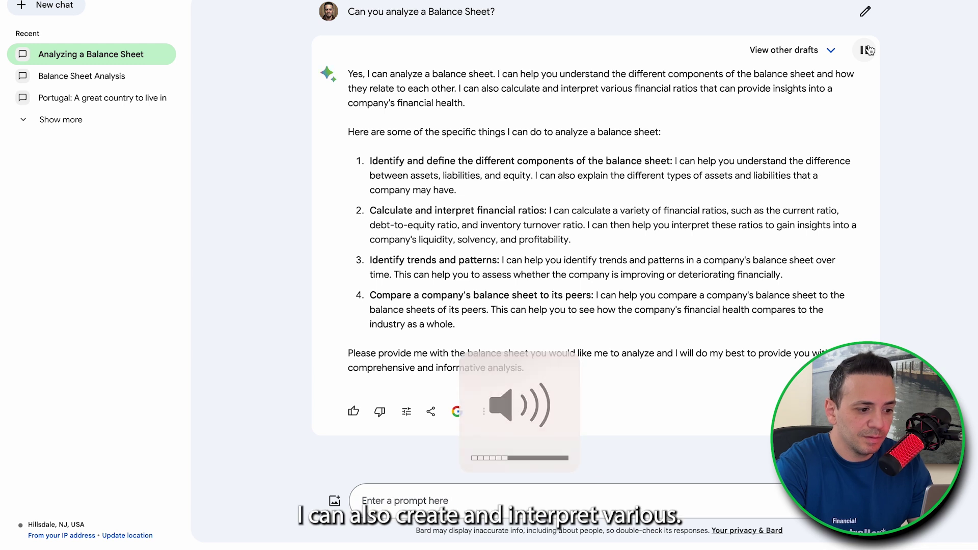
{"action": "key", "text": "XF86AudioLowerVolume"}
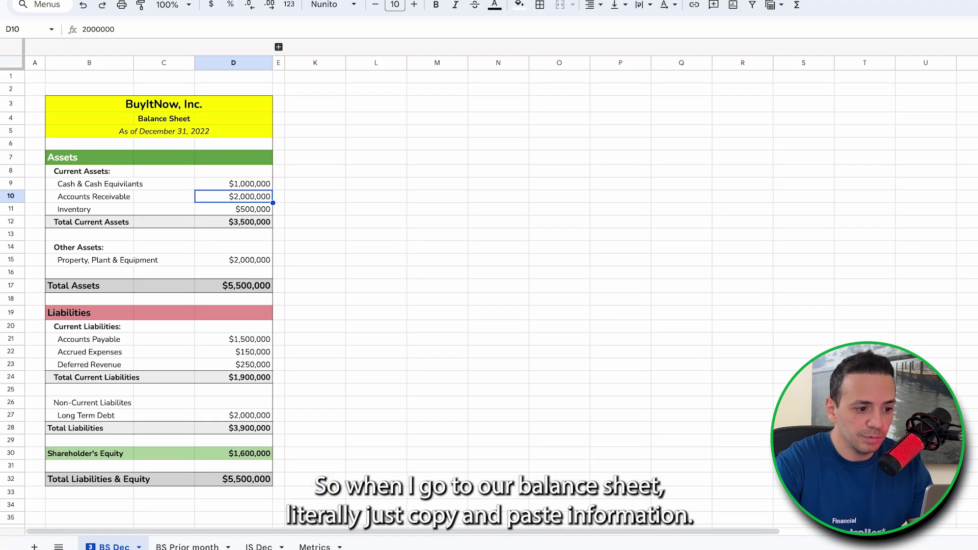
- Copy the balance sheet range B7:D32 from the BS Dec sheet in Google Sheets and paste it into the Bard prompt
{"action": "left_click_drag", "start_coordinate": [76, 159], "coordinate": [263, 484]}
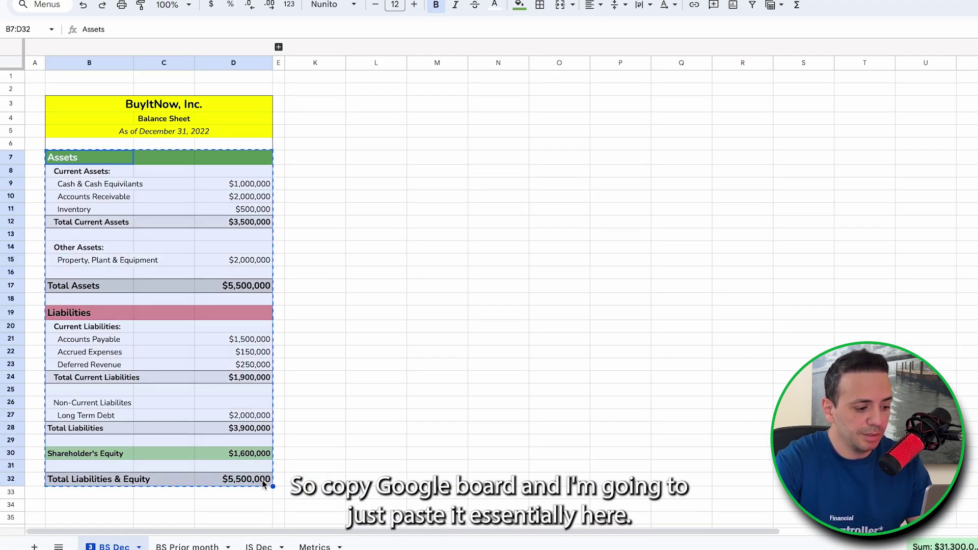
{"action": "left_click", "coordinate": [426, 501]}
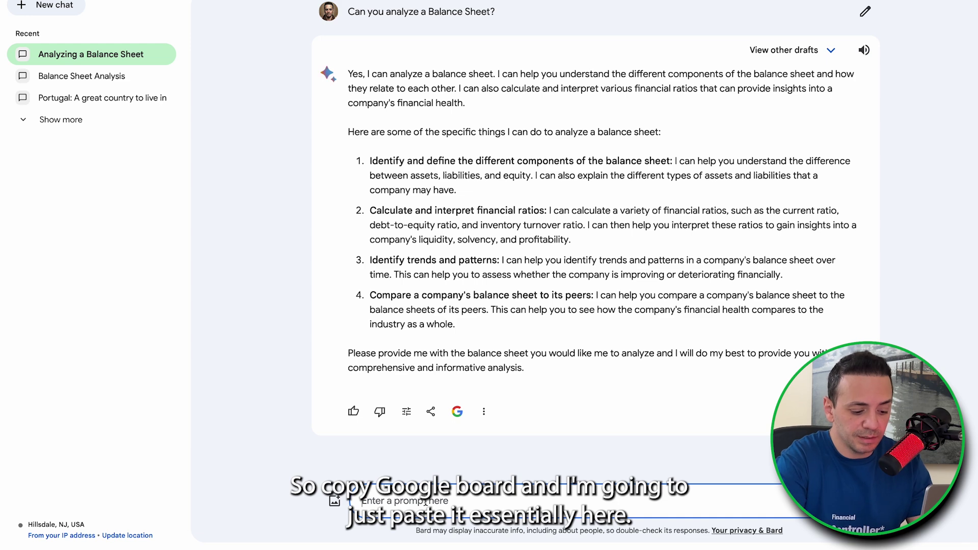
{"action": "key", "text": "ctrl+v"}
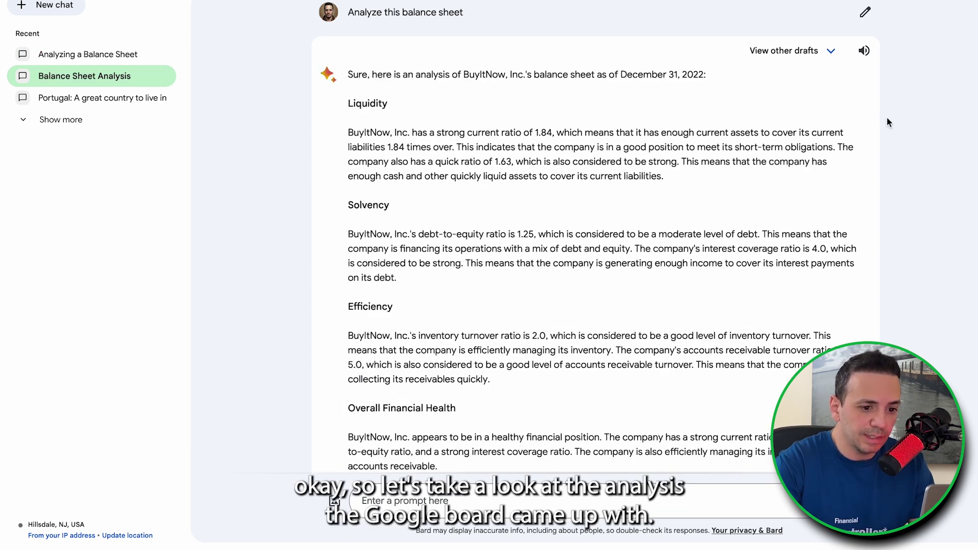
- Show the other drafts of the Balance Sheet Analysis answer and look through the liquidity, solvency and efficiency sections of Draft 1
{"action": "left_click", "coordinate": [831, 53]}
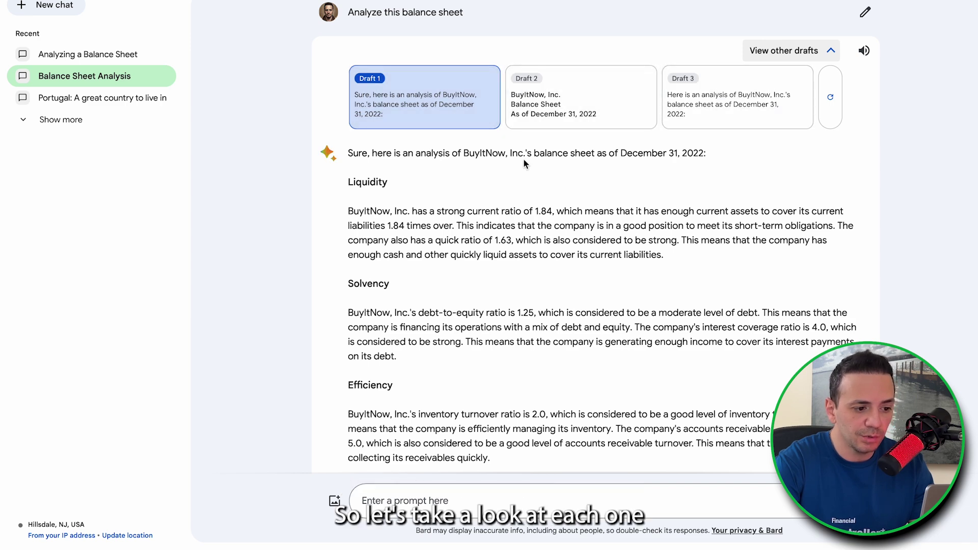
{"action": "scroll", "coordinate": [448, 179], "scroll_direction": "down", "scroll_amount": 2}
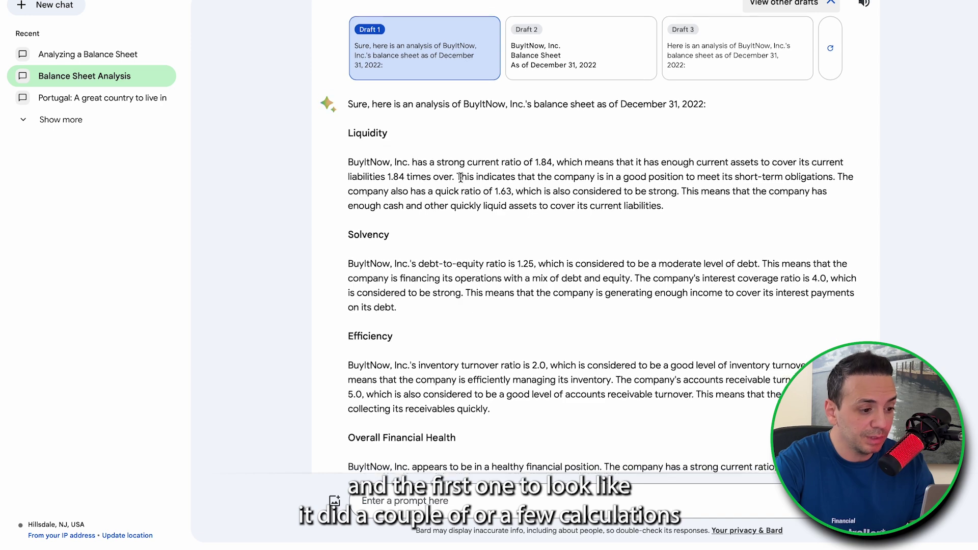
{"action": "scroll", "coordinate": [382, 135], "scroll_direction": "down", "scroll_amount": 1}
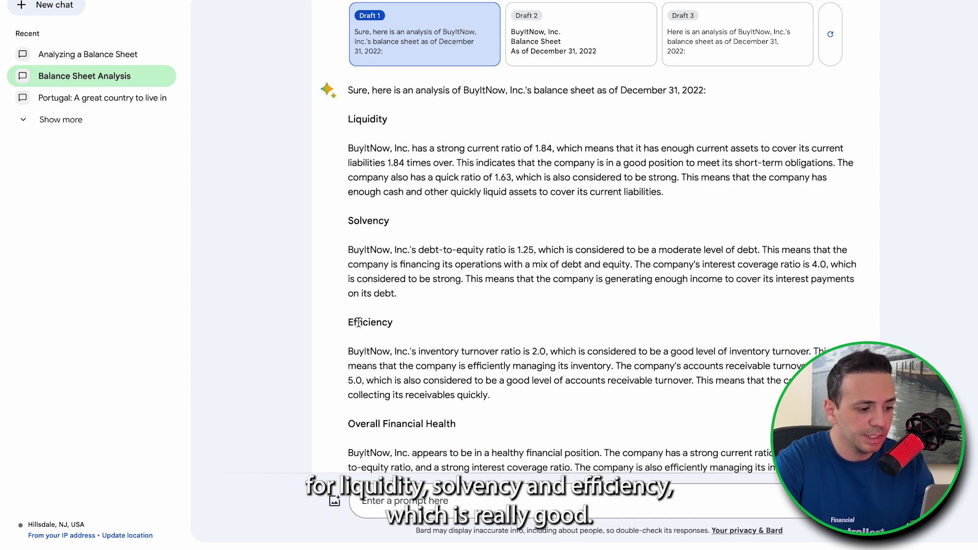
{"action": "scroll", "coordinate": [456, 321], "scroll_direction": "up", "scroll_amount": 2}
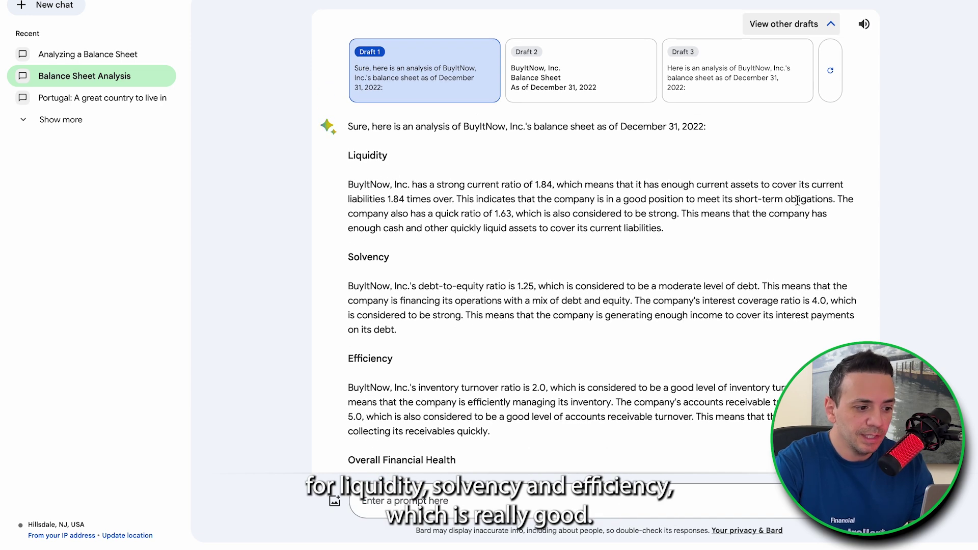
- Listen to Draft 1 read aloud and highlight its current ratio and quick ratio figures in the Liquidity paragraph
{"action": "left_click", "coordinate": [864, 25]}
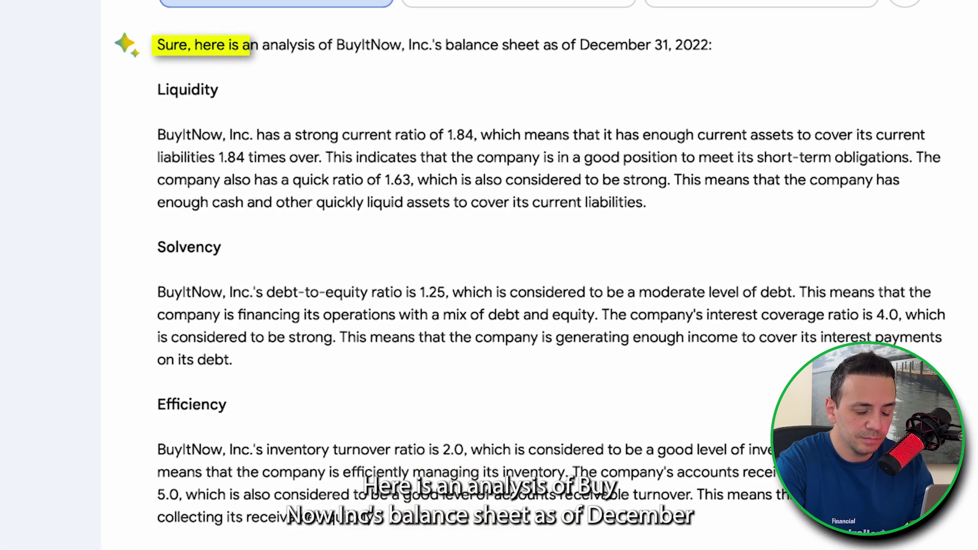
{"action": "key", "text": "XF86AudioRaiseVolume"}
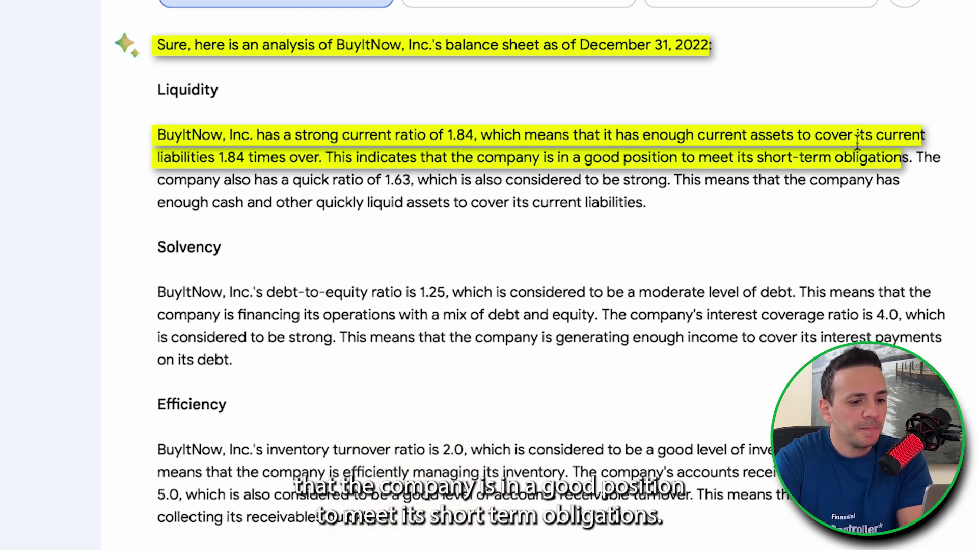
{"action": "left_click_drag", "start_coordinate": [919, 155], "coordinate": [917, 179]}
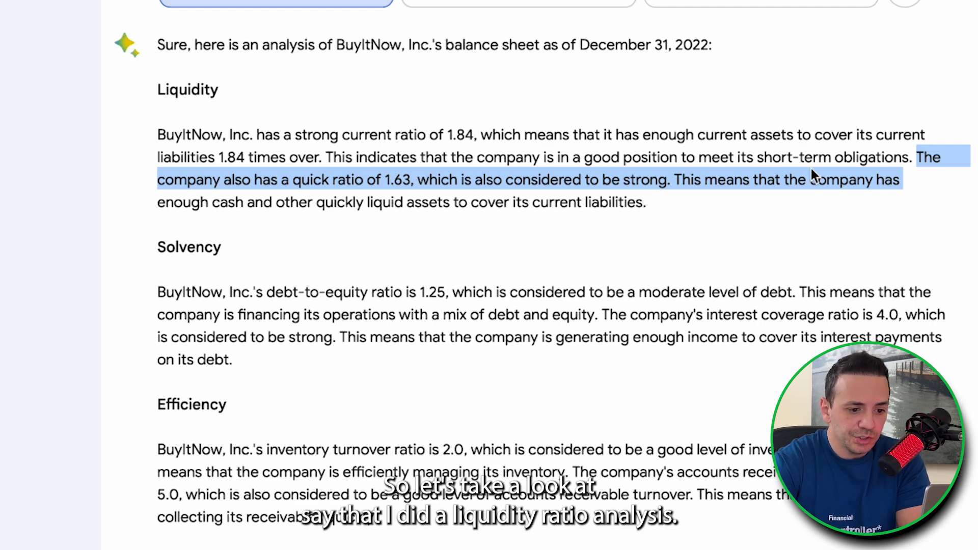
{"action": "left_click", "coordinate": [710, 171]}
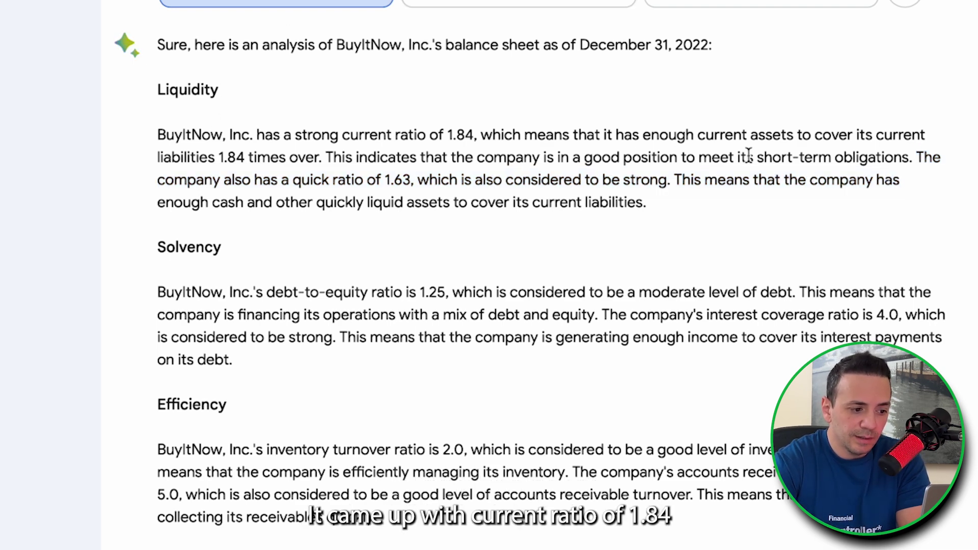
{"action": "left_click_drag", "start_coordinate": [343, 135], "coordinate": [469, 140]}
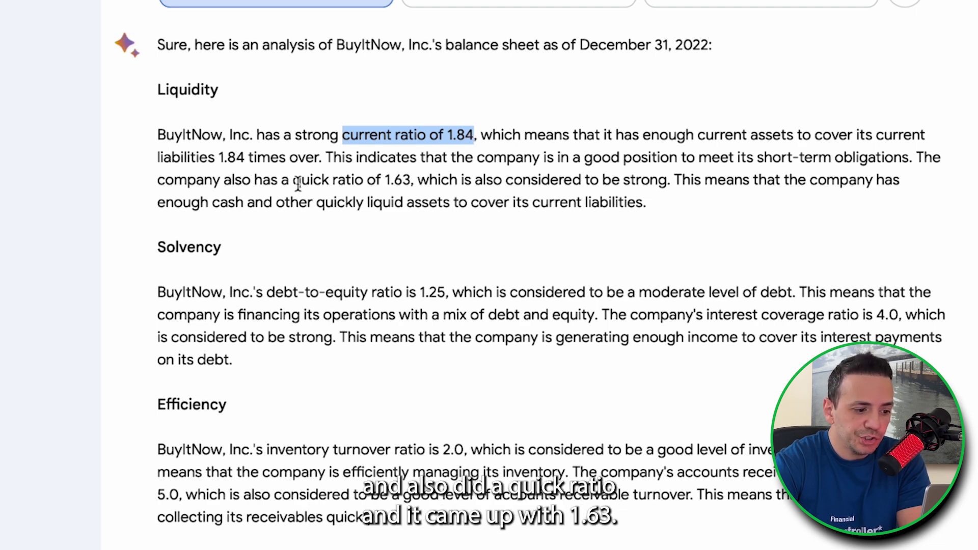
{"action": "left_click_drag", "start_coordinate": [298, 183], "coordinate": [412, 183]}
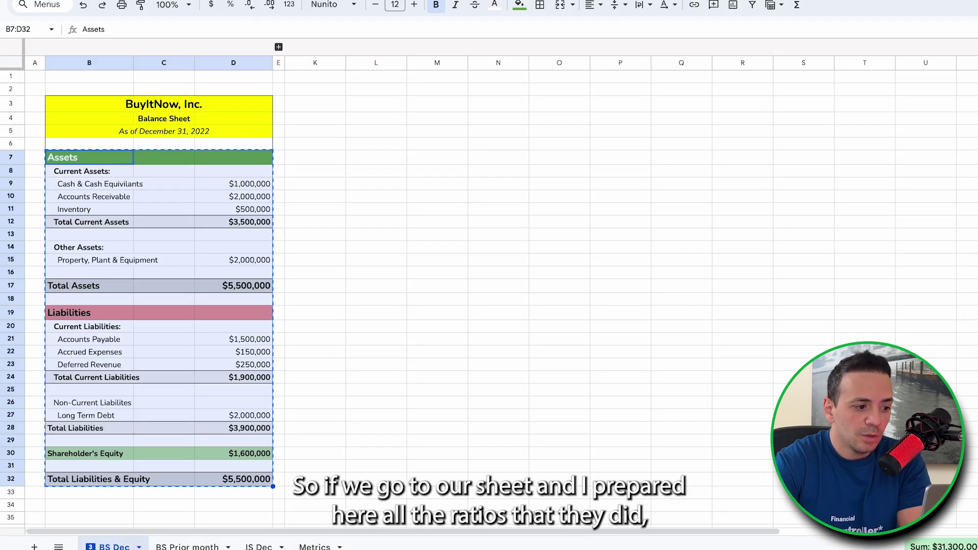
- In the Google Sheets balance sheet, expand the grouped columns F to J and review the liquidity rows of the ratio table
{"action": "left_click", "coordinate": [278, 47]}
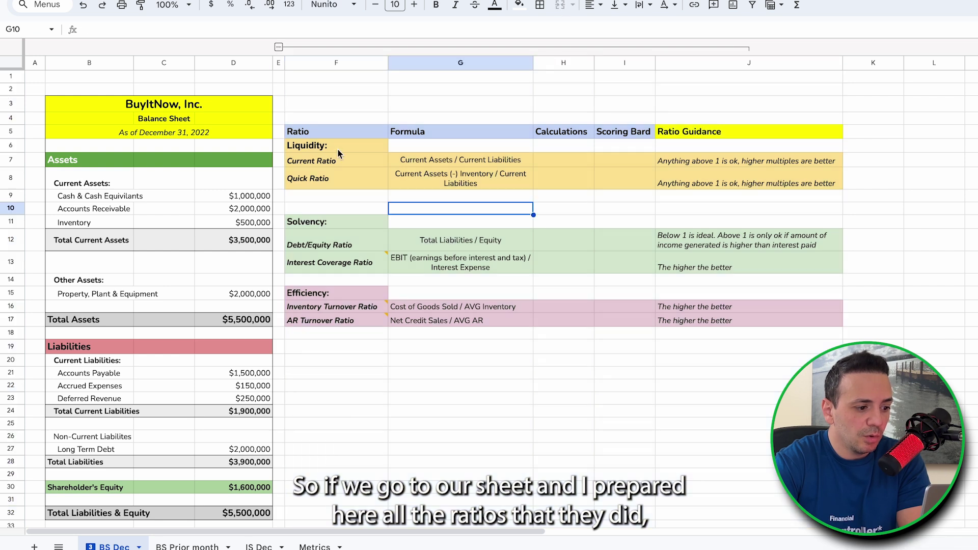
{"action": "left_click", "coordinate": [337, 149]}
{"action": "left_click", "coordinate": [344, 158]}
{"action": "left_click", "coordinate": [337, 179]}
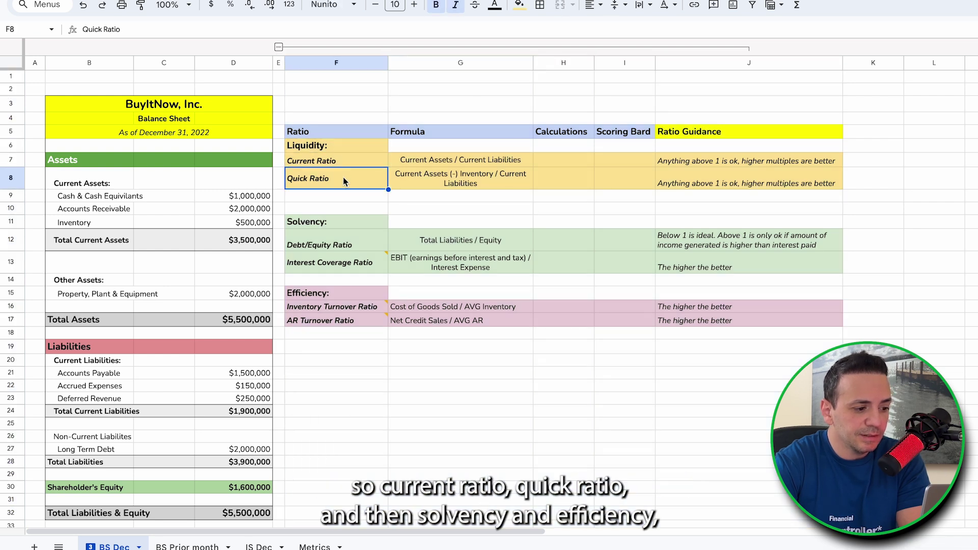
{"action": "left_click", "coordinate": [335, 161]}
{"action": "left_click", "coordinate": [331, 181]}
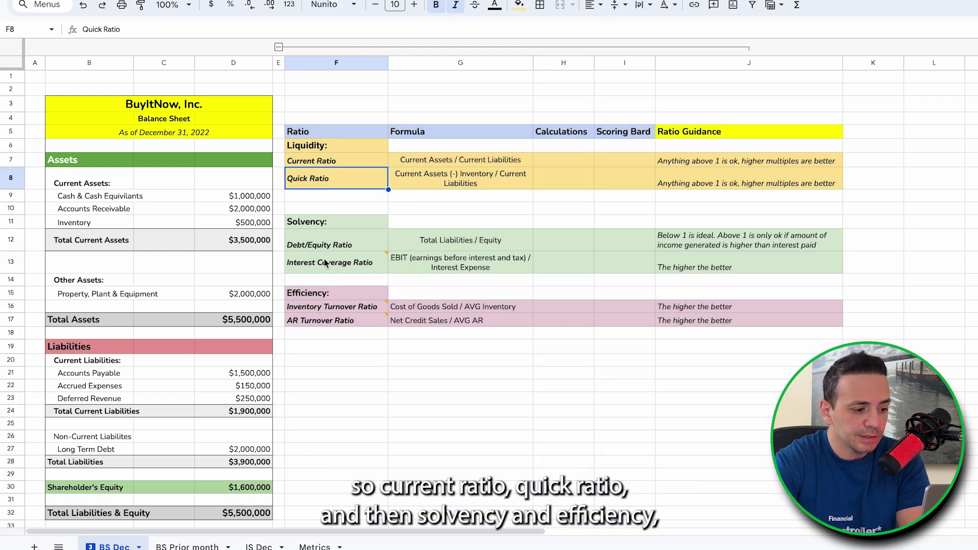
{"action": "left_click", "coordinate": [567, 158]}
{"action": "left_click", "coordinate": [627, 170]}
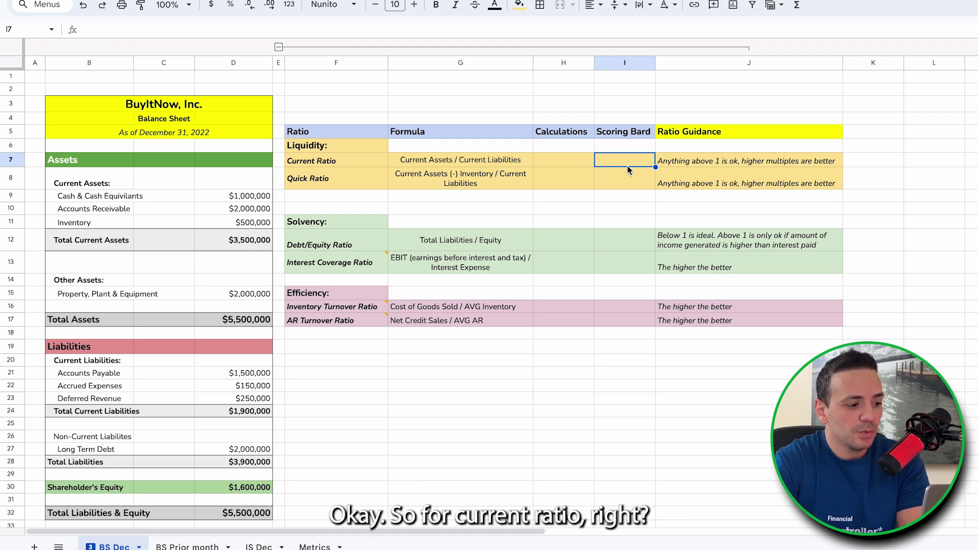
- Calculate the current ratio in H7 as total current assets divided by total current liabilities with =D12/D24
{"action": "left_click", "coordinate": [361, 163]}
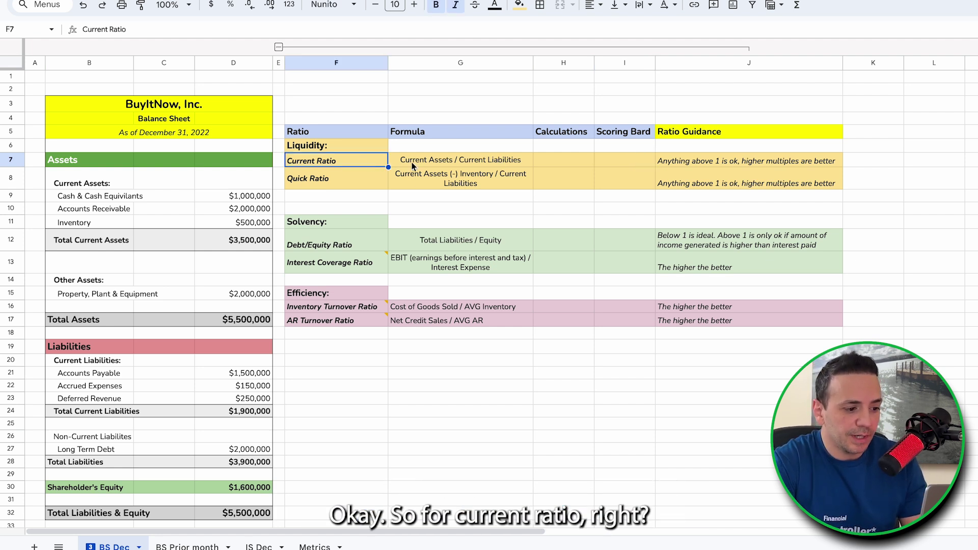
{"action": "left_click", "coordinate": [429, 164]}
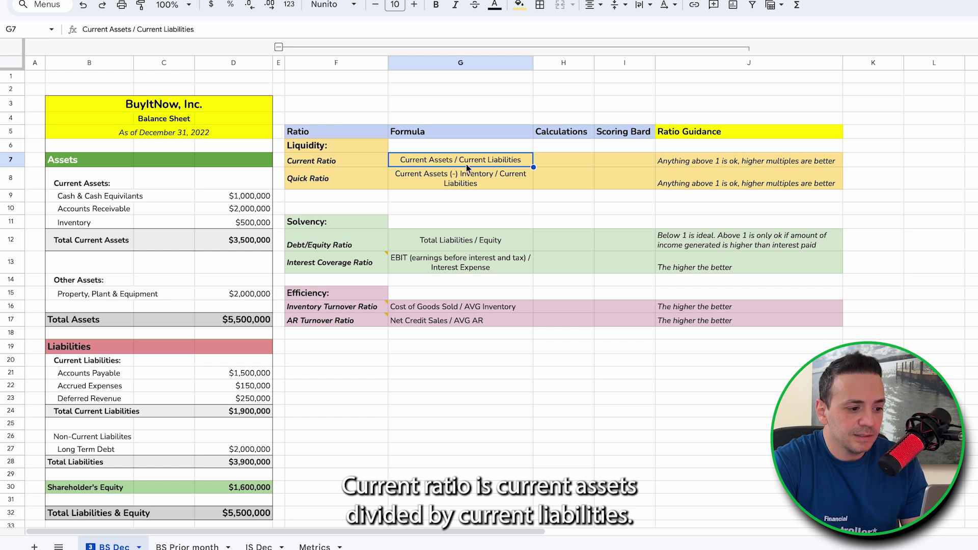
{"action": "left_click", "coordinate": [562, 164]}
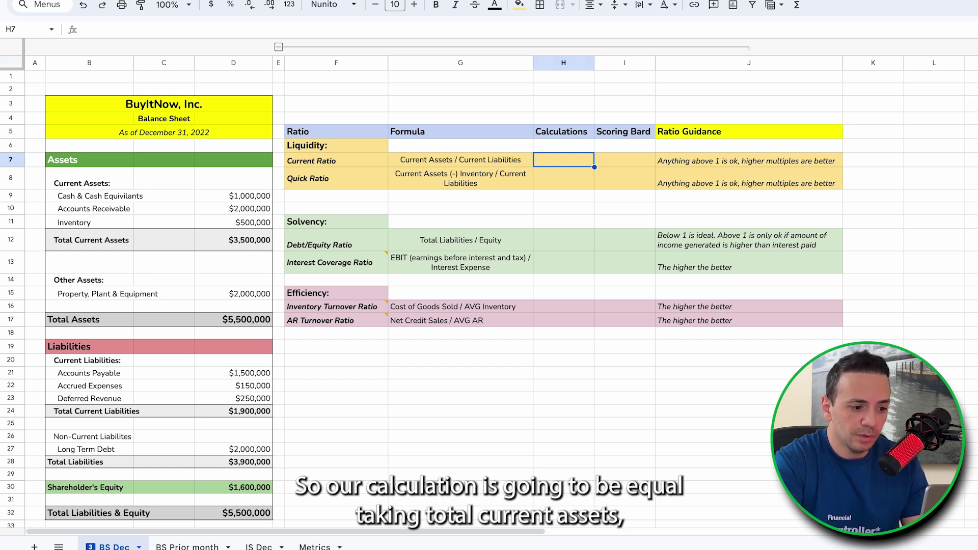
{"action": "type", "text": "="}
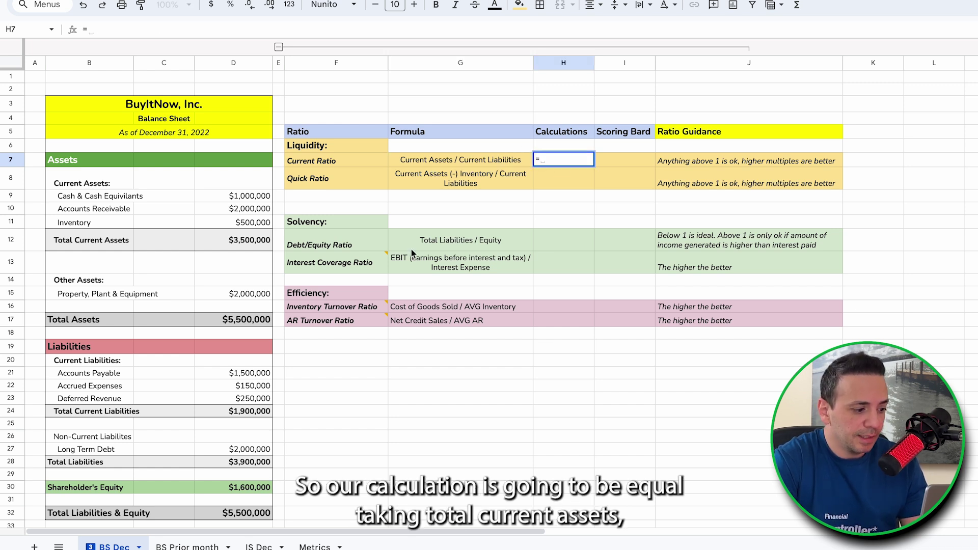
{"action": "left_click", "coordinate": [246, 246]}
{"action": "type", "text": "/"}
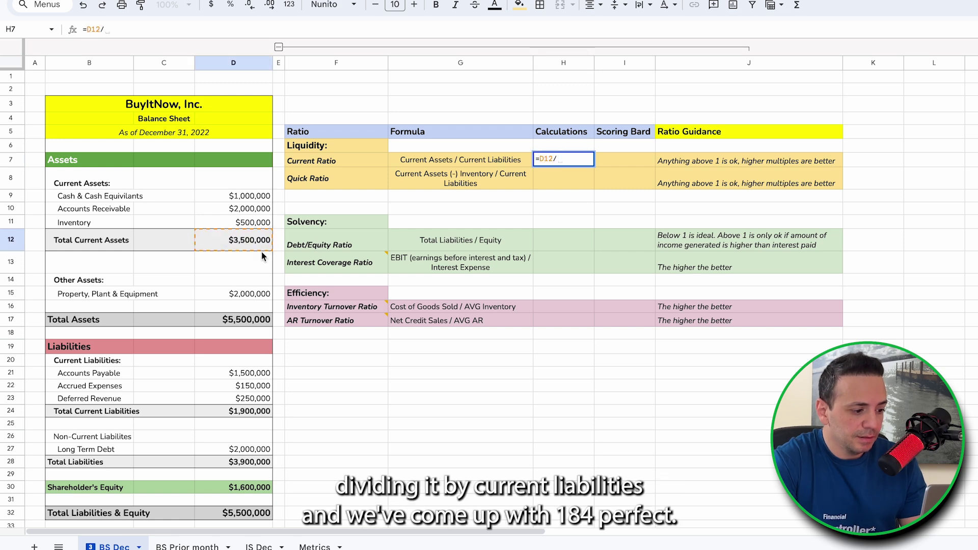
{"action": "left_click", "coordinate": [249, 414]}
{"action": "key", "text": "Return"}
{"action": "left_click", "coordinate": [566, 163]}
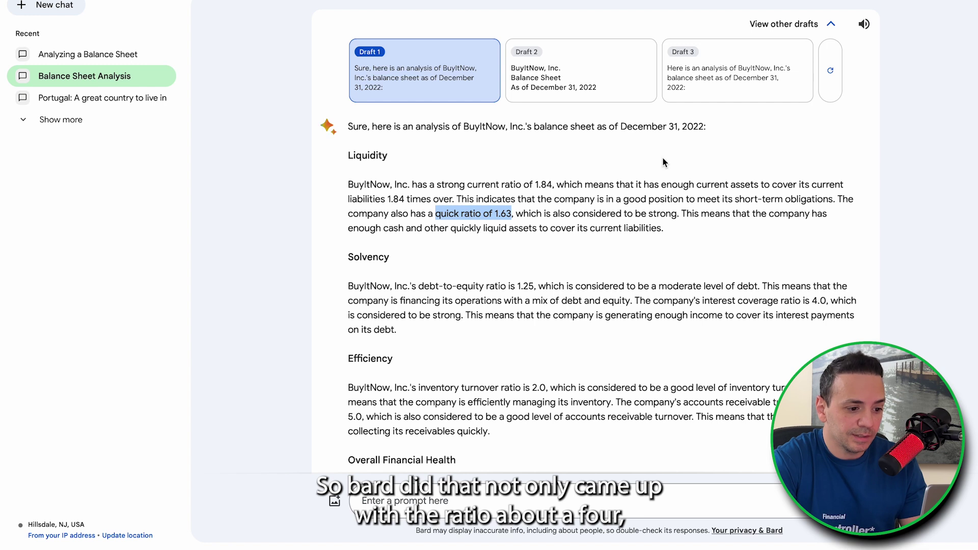
- Check the current ratio in Bard's Draft 1 against the sheet and enter a Scoring Bard value of 100 in I7
{"action": "left_click", "coordinate": [523, 187]}
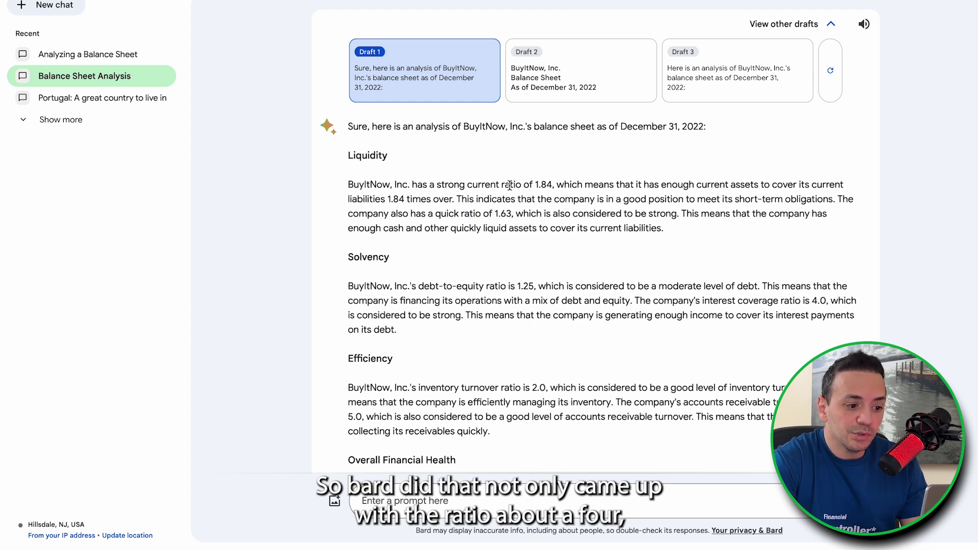
{"action": "left_click", "coordinate": [584, 196]}
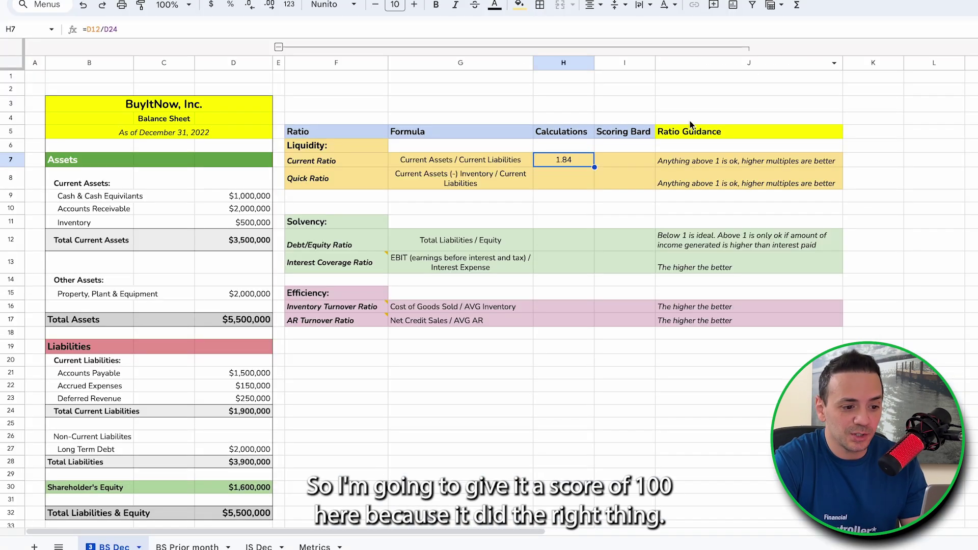
{"action": "left_click", "coordinate": [626, 161]}
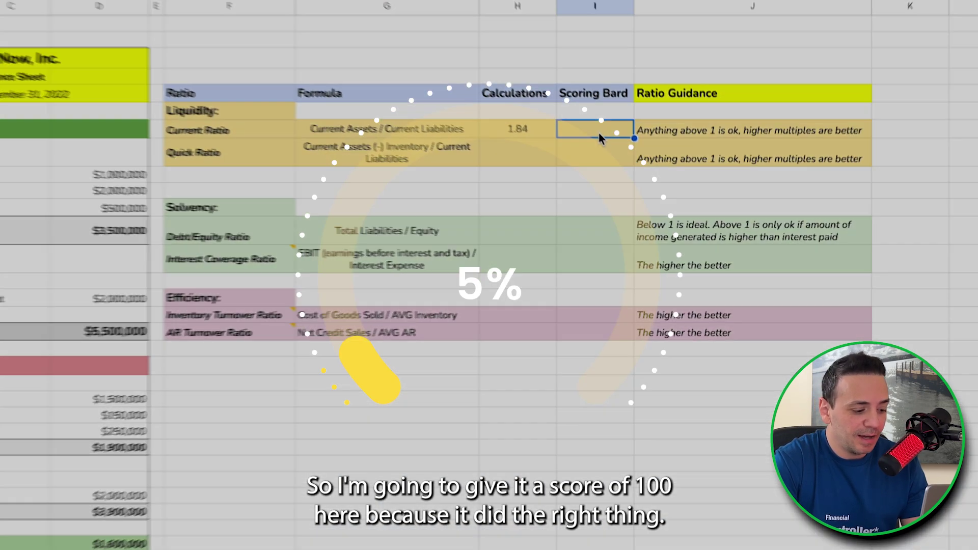
{"action": "type", "text": "100"}
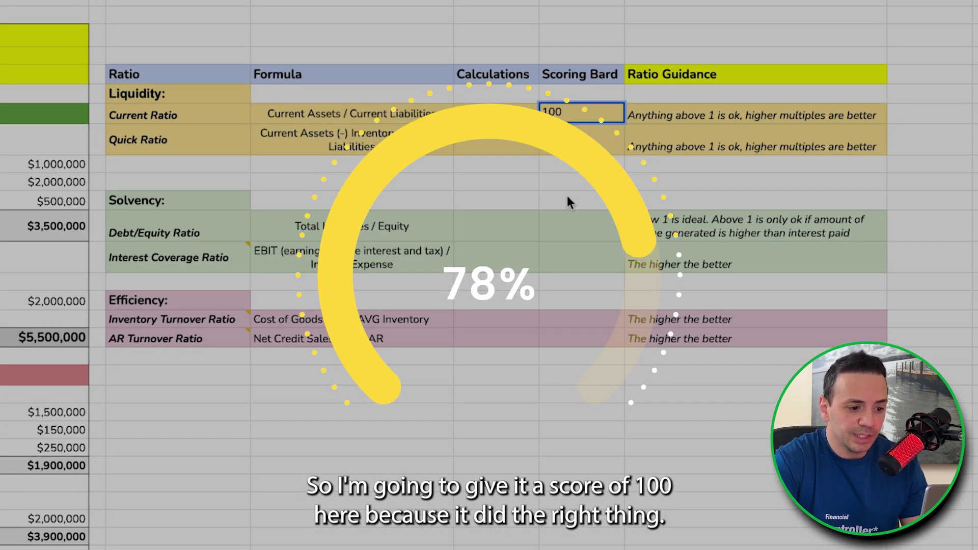
{"action": "left_click", "coordinate": [567, 196]}
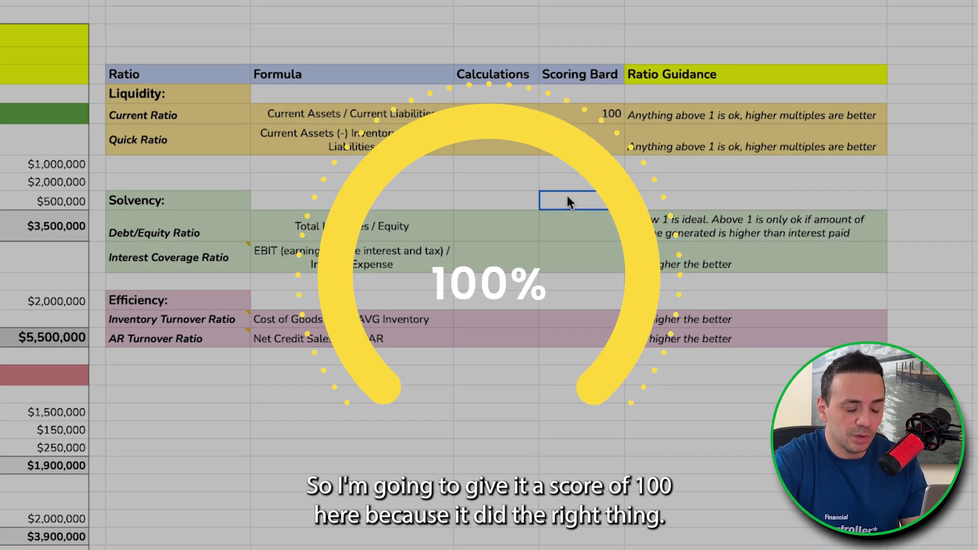
- Read the ratio guidance for the current ratio in J7 and the quick ratio in J8
{"action": "left_click", "coordinate": [594, 119]}
{"action": "left_click", "coordinate": [672, 118]}
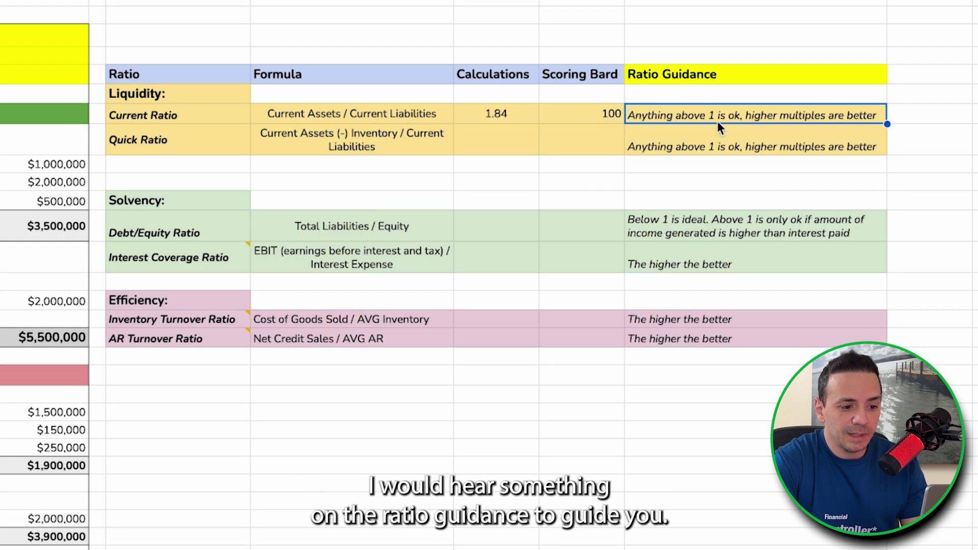
{"action": "left_click", "coordinate": [649, 155]}
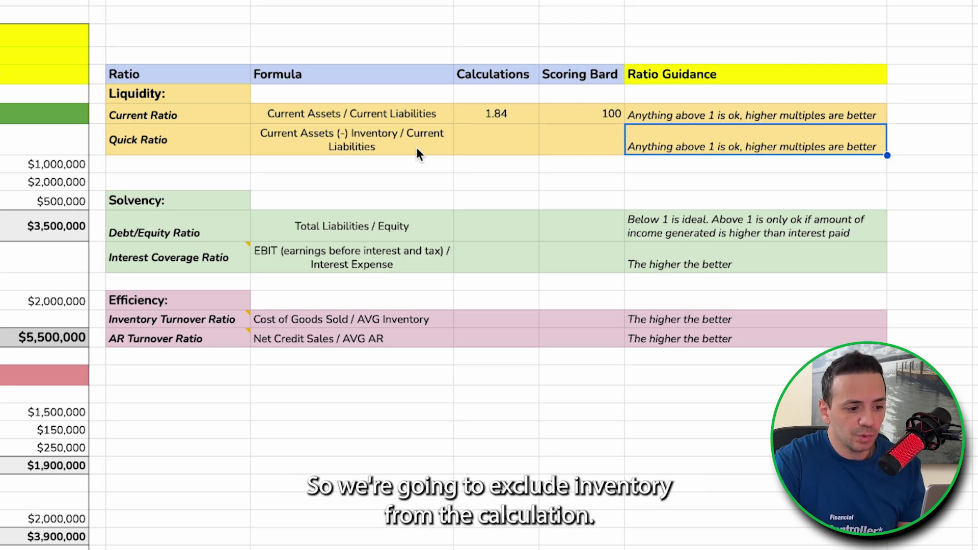
- Calculate the quick ratio in H8 as total current assets minus inventory, divided by total current liabilities, with =(D12-D11)/D24
{"action": "left_click", "coordinate": [506, 147]}
{"action": "type", "text": "="}
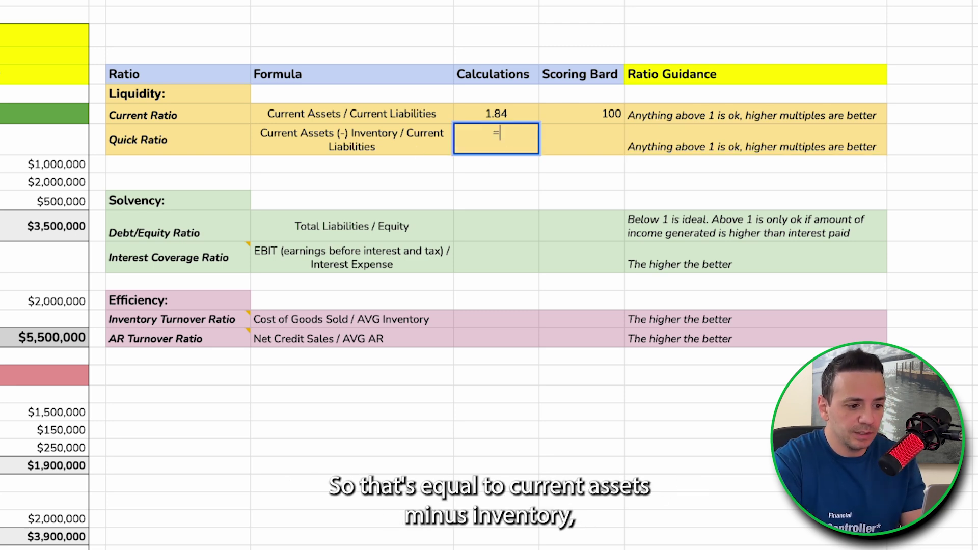
{"action": "type", "text": "("}
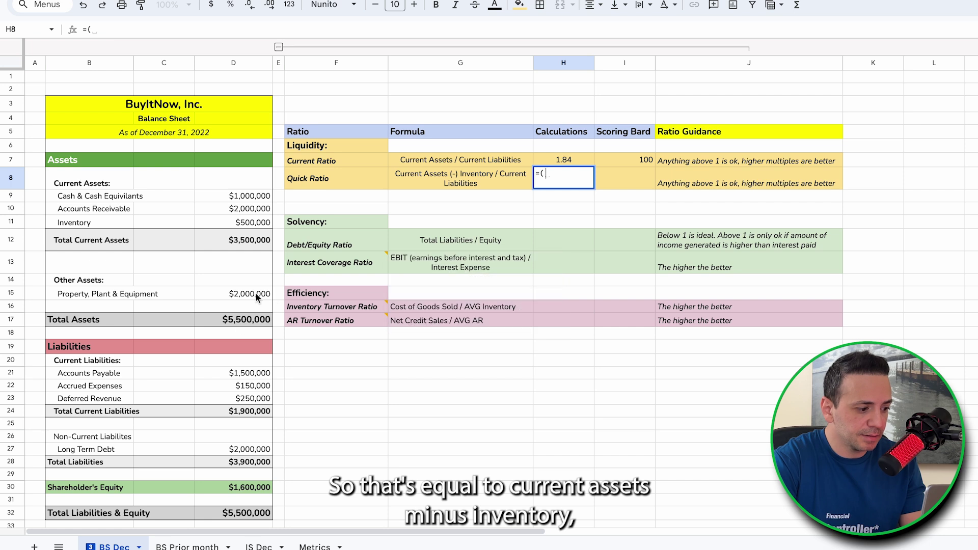
{"action": "left_click", "coordinate": [53, 227]}
{"action": "type", "text": "-"}
{"action": "left_click", "coordinate": [248, 224]}
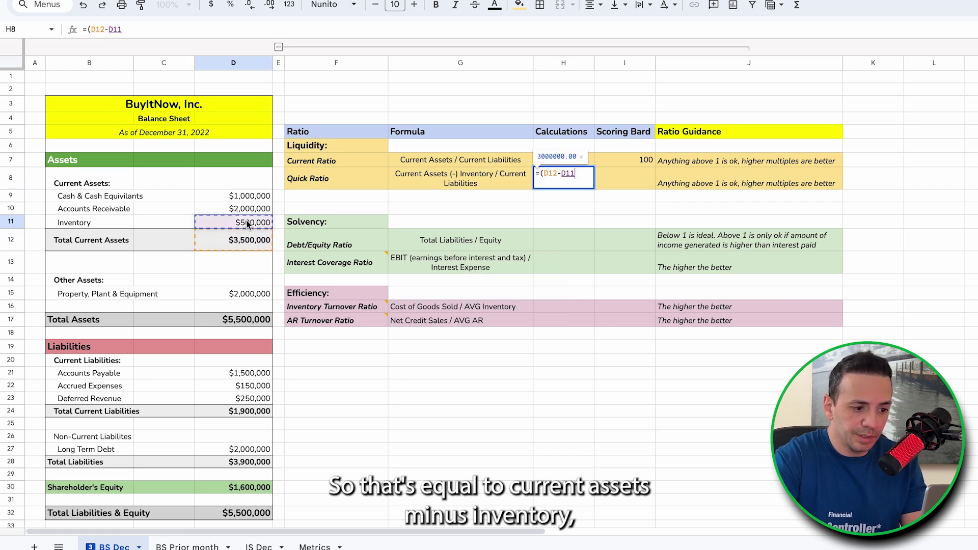
{"action": "type", "text": ")/"}
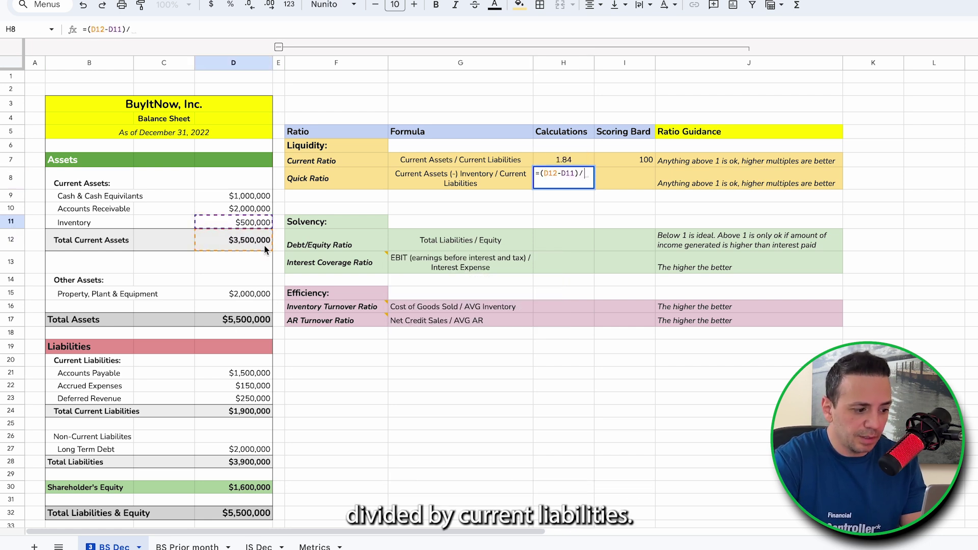
{"action": "left_click", "coordinate": [249, 412]}
{"action": "key", "text": "Return"}
- Enter a Scoring Bard value of 95 for the quick ratio in I8 and check its guidance in J8
{"action": "left_click", "coordinate": [559, 188]}
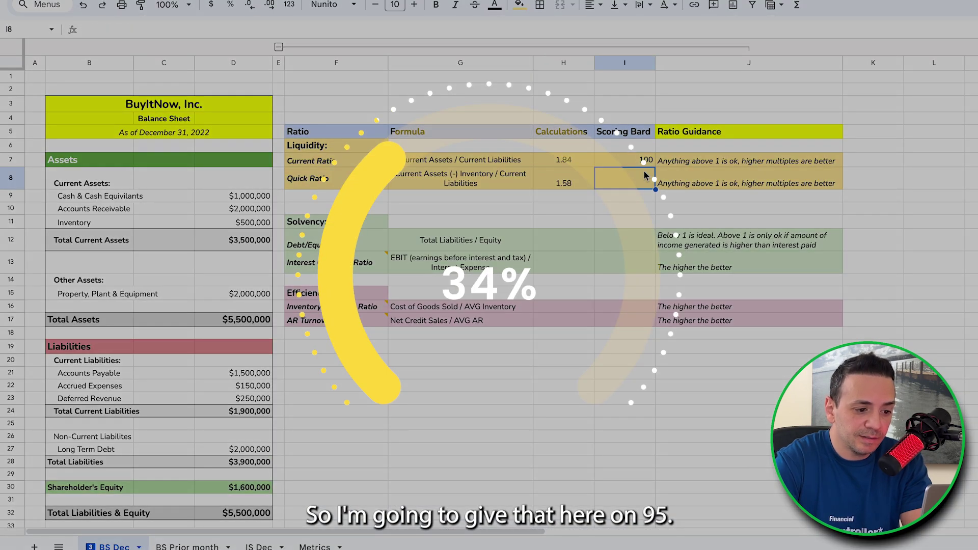
{"action": "type", "text": "95"}
{"action": "left_click", "coordinate": [583, 263]}
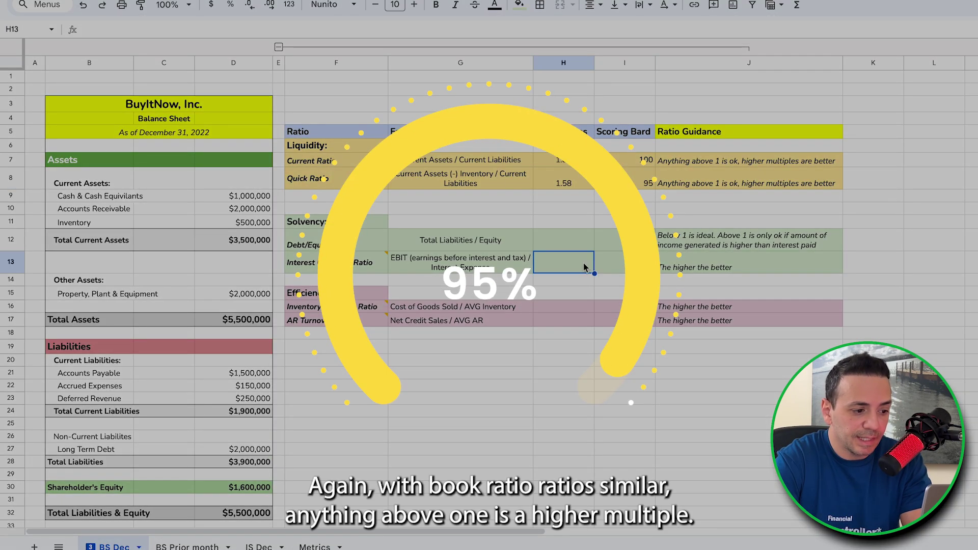
{"action": "left_click", "coordinate": [712, 194]}
{"action": "left_click", "coordinate": [705, 182]}
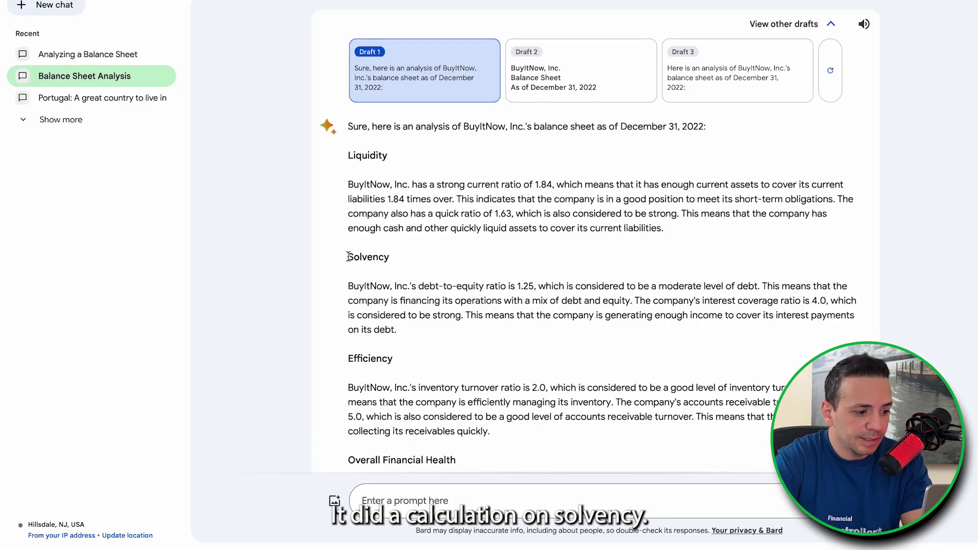
- Switch to Bard's Draft 1 and examine the debt-to-equity and interest coverage figures in the Solvency paragraph, highlighting the interest coverage statement
{"action": "left_click_drag", "start_coordinate": [350, 256], "coordinate": [410, 298]}
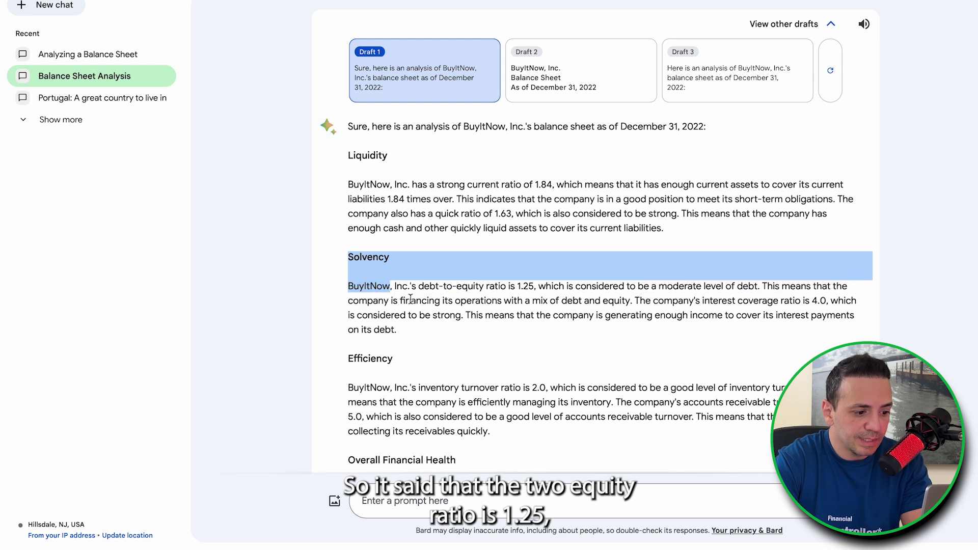
{"action": "left_click", "coordinate": [418, 301]}
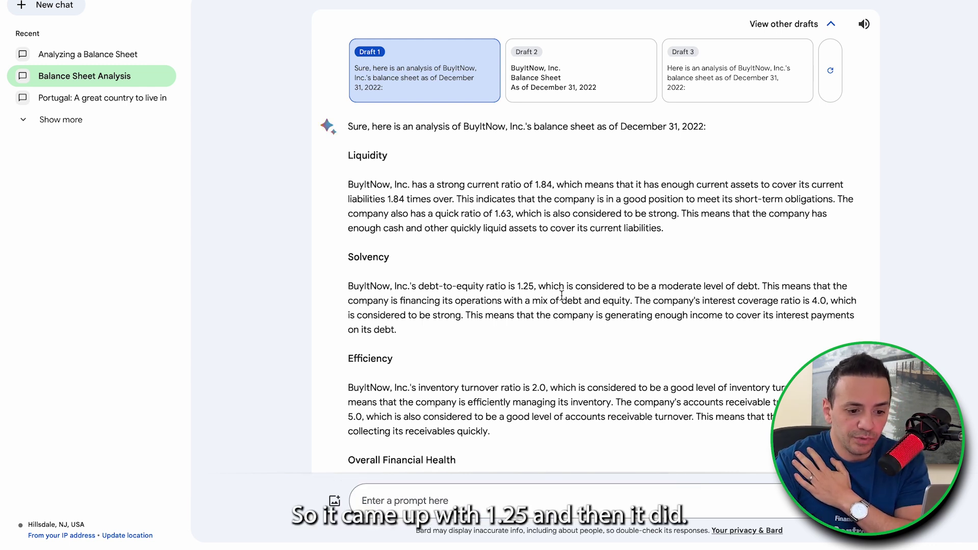
{"action": "left_click_drag", "start_coordinate": [635, 301], "coordinate": [827, 303]}
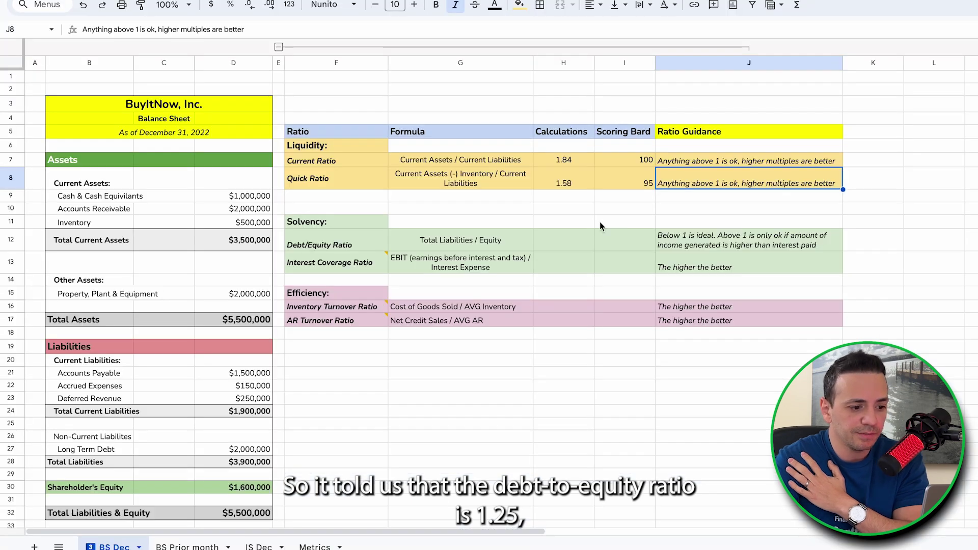
- In the Google Sheets balance sheet, calculate the debt/equity ratio in H12 as total liabilities divided by shareholder's equity with =D28/D30
{"action": "left_click", "coordinate": [563, 293]}
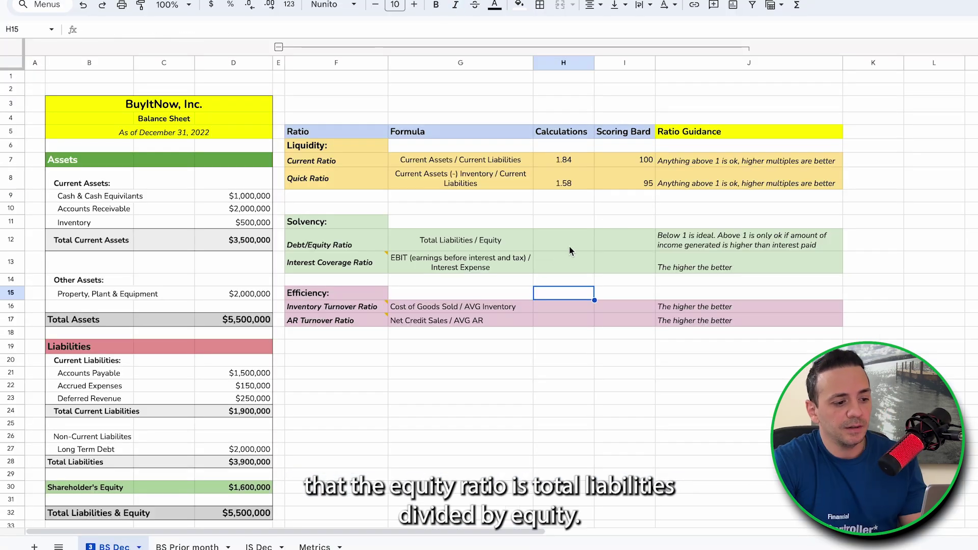
{"action": "left_click", "coordinate": [569, 249]}
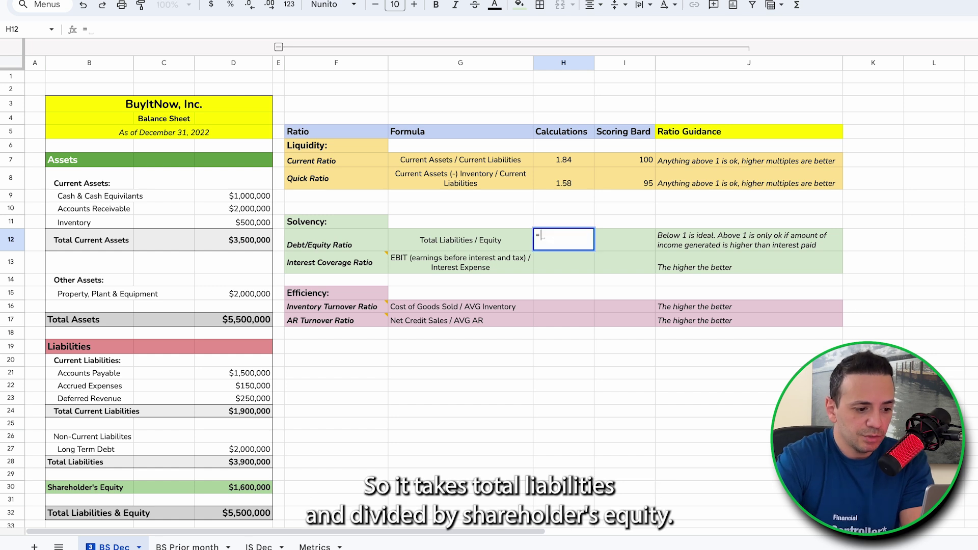
{"action": "type", "text": "="}
{"action": "scroll", "coordinate": [372, 365], "scroll_direction": "down", "scroll_amount": 1}
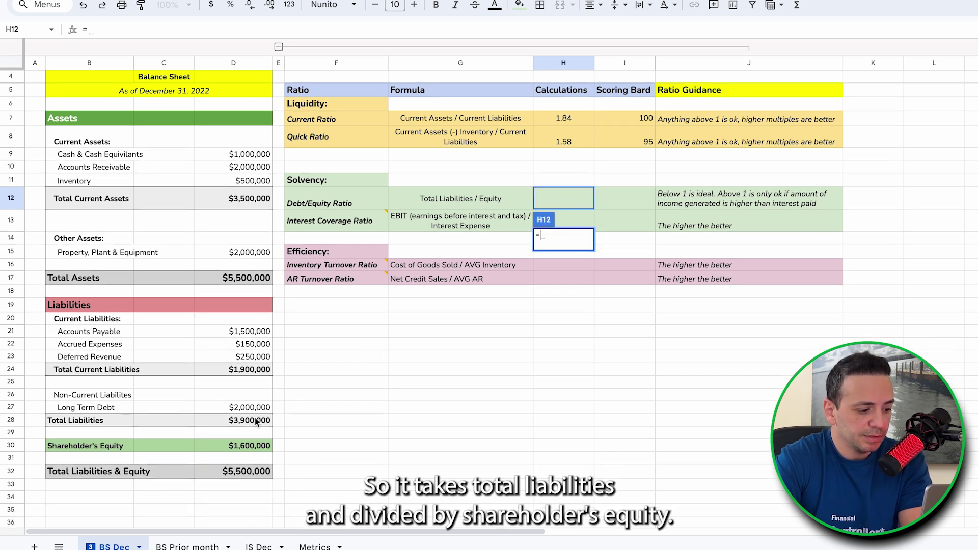
{"action": "left_click", "coordinate": [239, 419]}
{"action": "type", "text": "/"}
{"action": "left_click", "coordinate": [253, 444]}
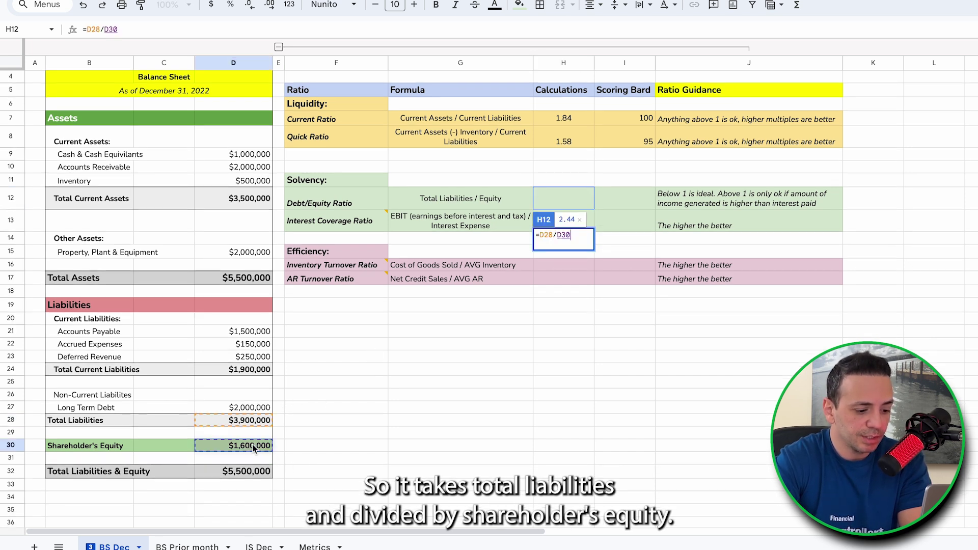
{"action": "key", "text": "Return"}
- Test Bard's debt-to-equity figure by replacing the H12 formula with long-term debt divided by shareholder's equity, =D27/D30
{"action": "left_click", "coordinate": [567, 204]}
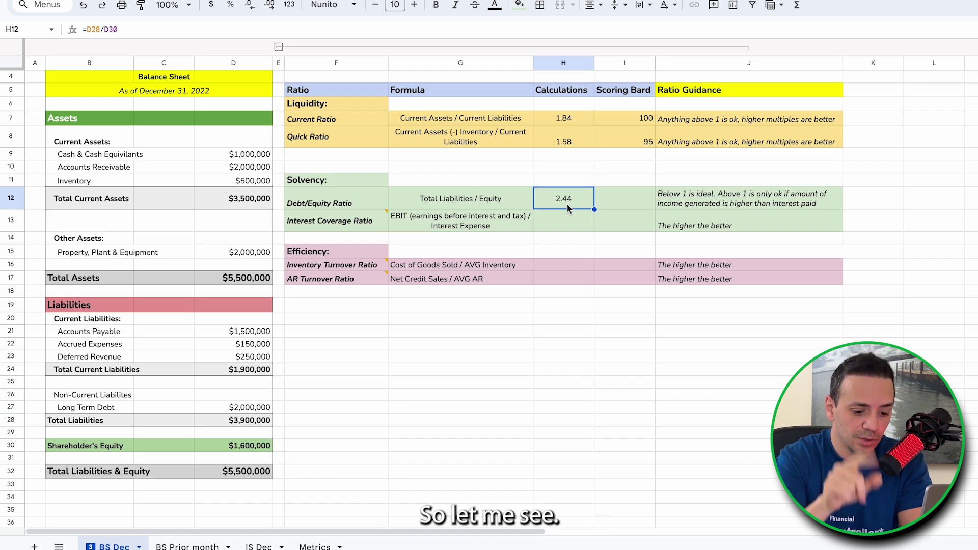
{"action": "type", "text": "="}
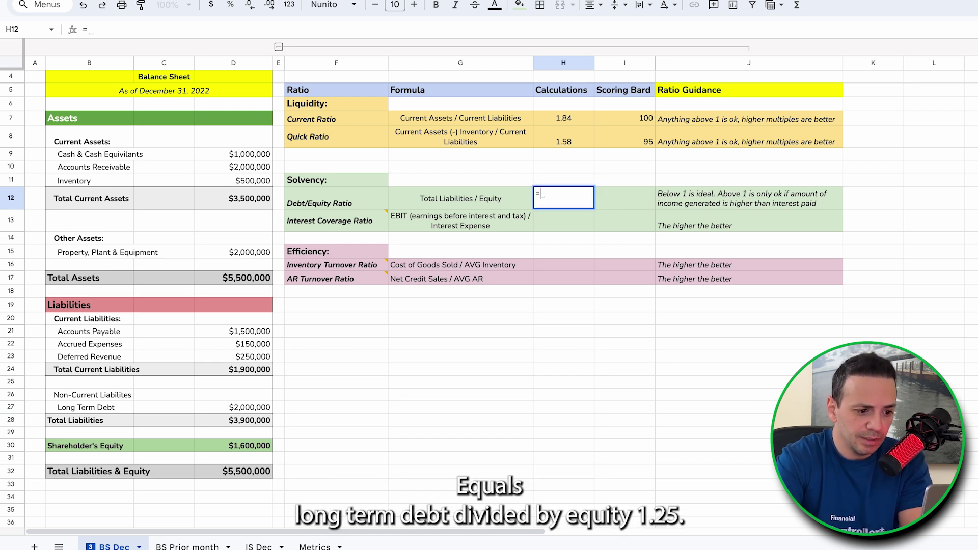
{"action": "left_click", "coordinate": [249, 407]}
{"action": "type", "text": "/"}
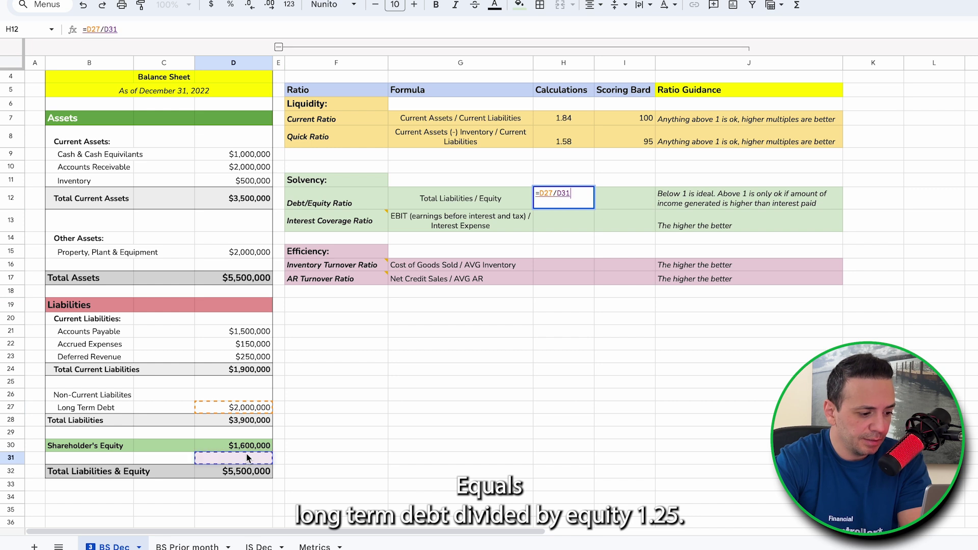
{"action": "left_click", "coordinate": [249, 445]}
{"action": "key", "text": "Return"}
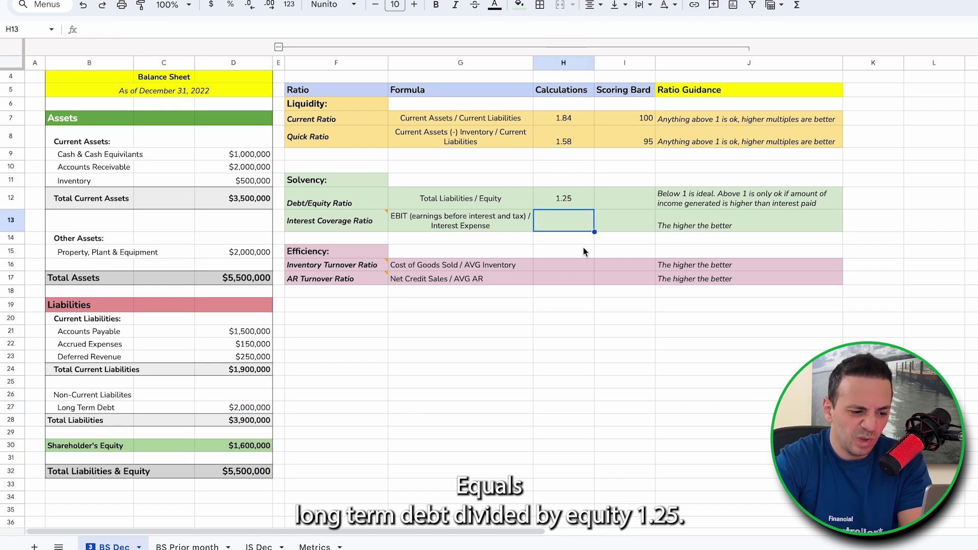
- Check the debt/equity result in H12 and enter a Scoring Bard value of 80 in I12
{"action": "left_click", "coordinate": [567, 201]}
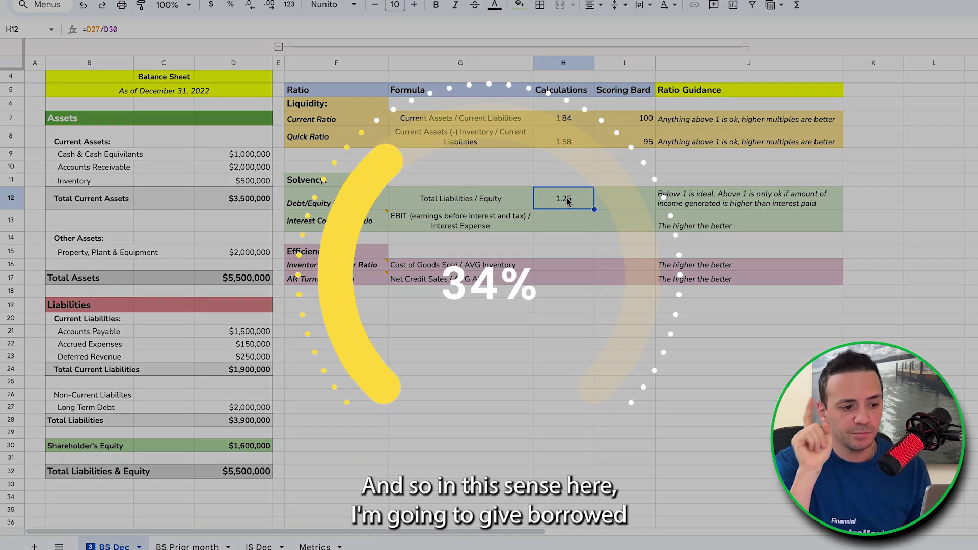
{"action": "left_click", "coordinate": [625, 199]}
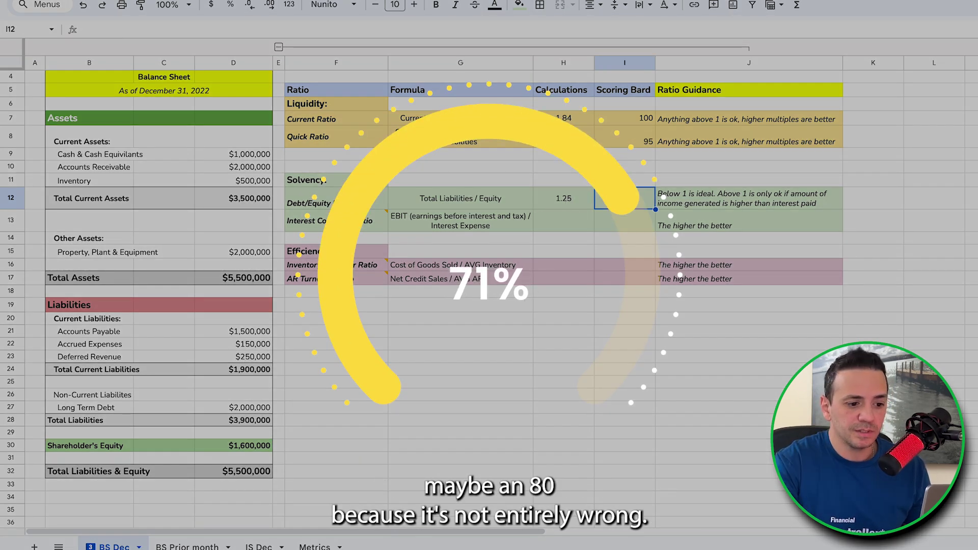
{"action": "type", "text": "80"}
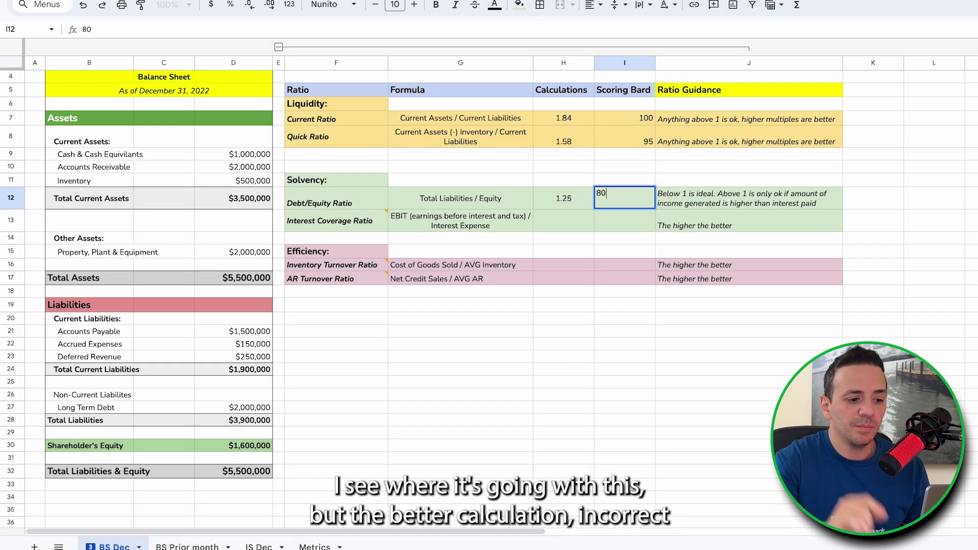
{"action": "left_click", "coordinate": [627, 252]}
- Set the debt/equity formula in H12 to total liabilities divided by shareholder's equity, =D28/D30
{"action": "left_click", "coordinate": [559, 201]}
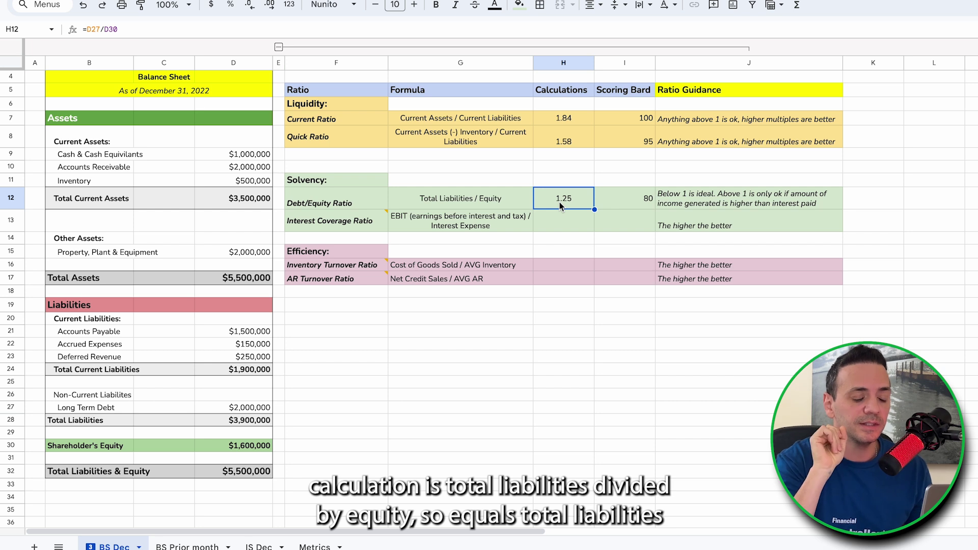
{"action": "type", "text": "="}
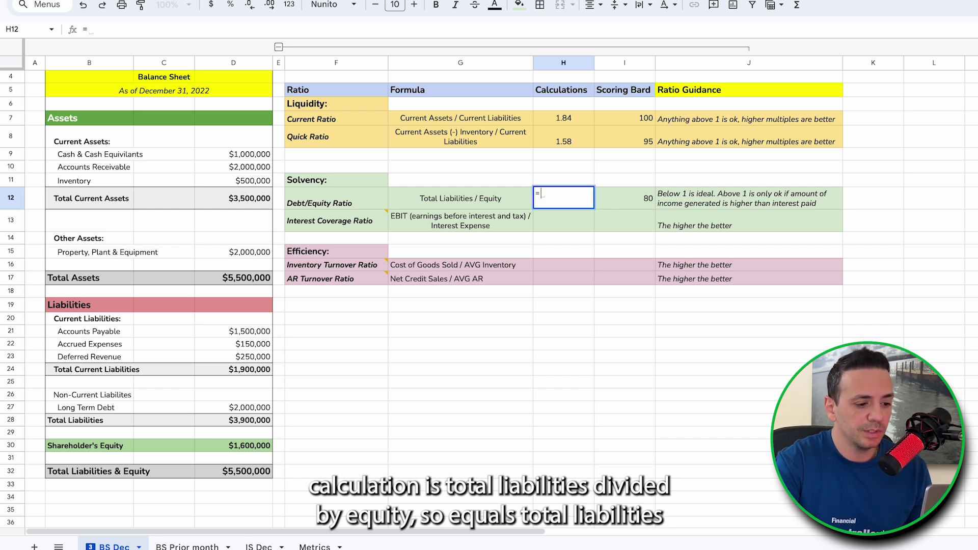
{"action": "left_click", "coordinate": [258, 369]}
{"action": "left_click", "coordinate": [250, 421]}
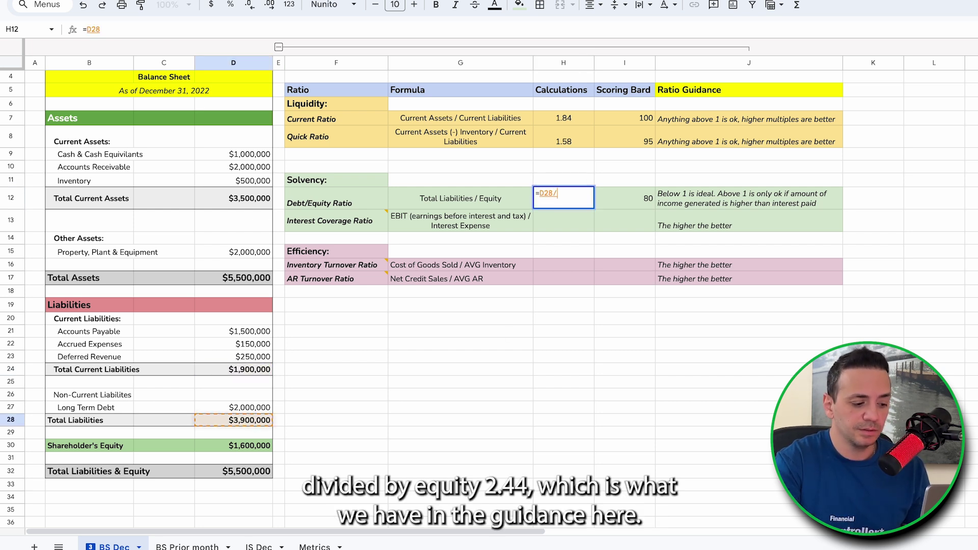
{"action": "type", "text": "/"}
{"action": "left_click", "coordinate": [243, 451]}
{"action": "key", "text": "Return"}
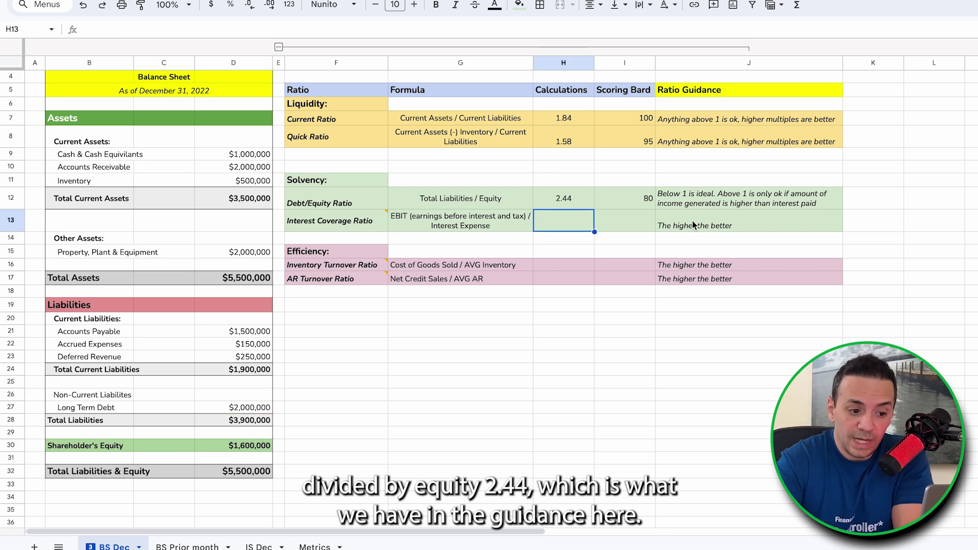
- Read the debt/equity guidance in J12 and the comment attached to Interest Coverage Ratio in F13
{"action": "left_click", "coordinate": [681, 203]}
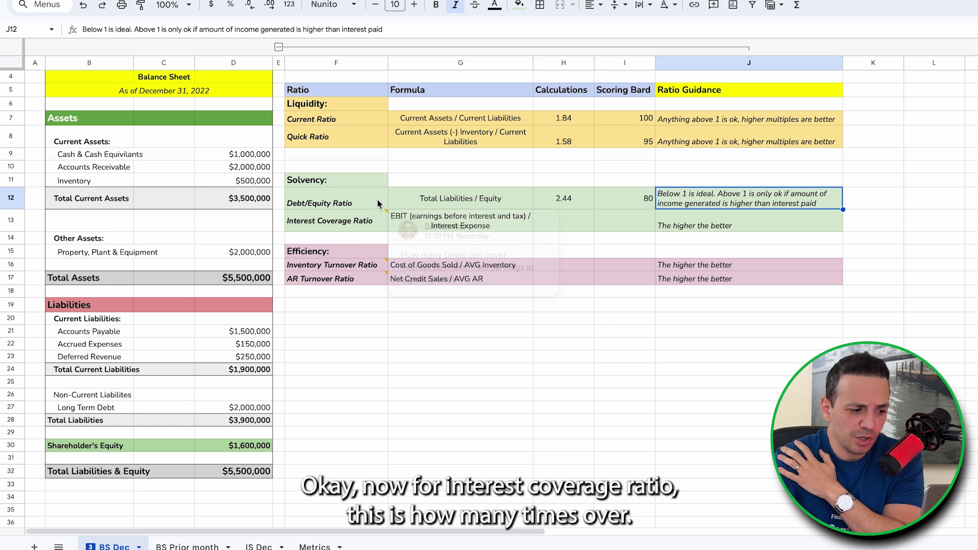
{"action": "left_click", "coordinate": [366, 219]}
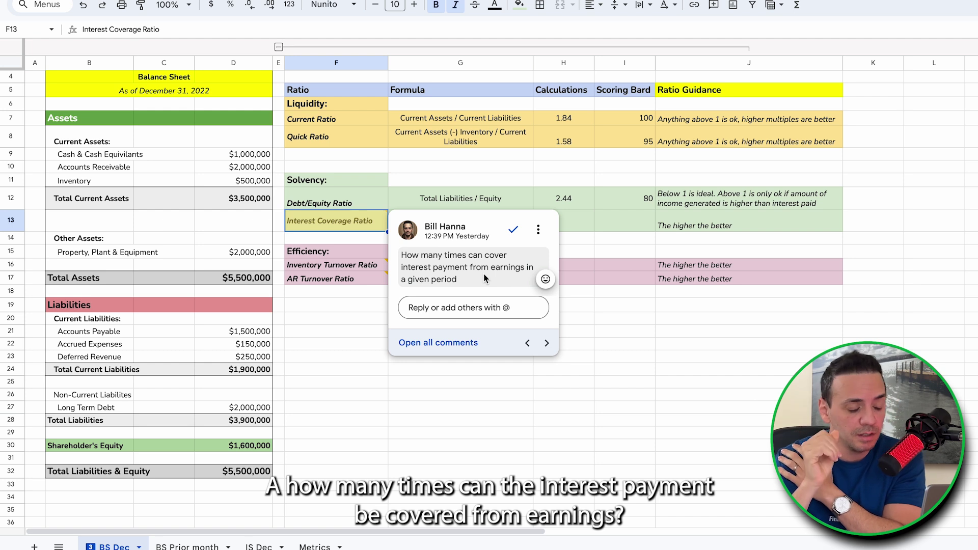
{"action": "left_click", "coordinate": [637, 246]}
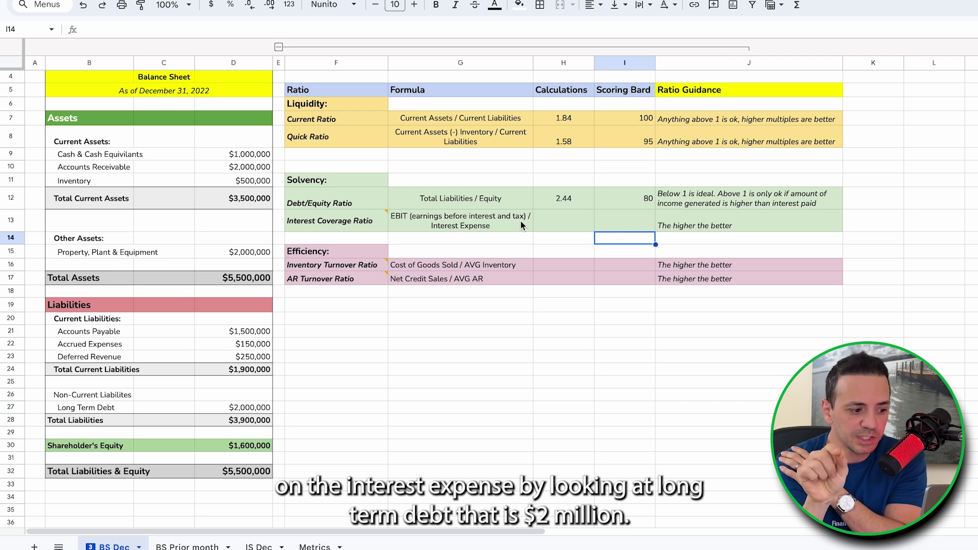
- Check the long-term debt in D27, then review the interest coverage ratio statement in the Solvency paragraph of Bard's Draft 1
{"action": "left_click", "coordinate": [249, 410]}
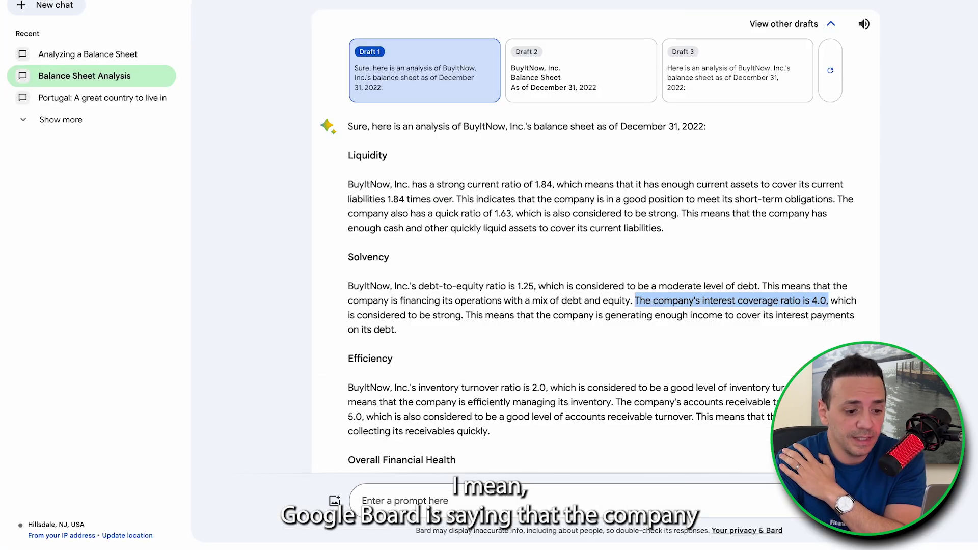
{"action": "left_click", "coordinate": [645, 331]}
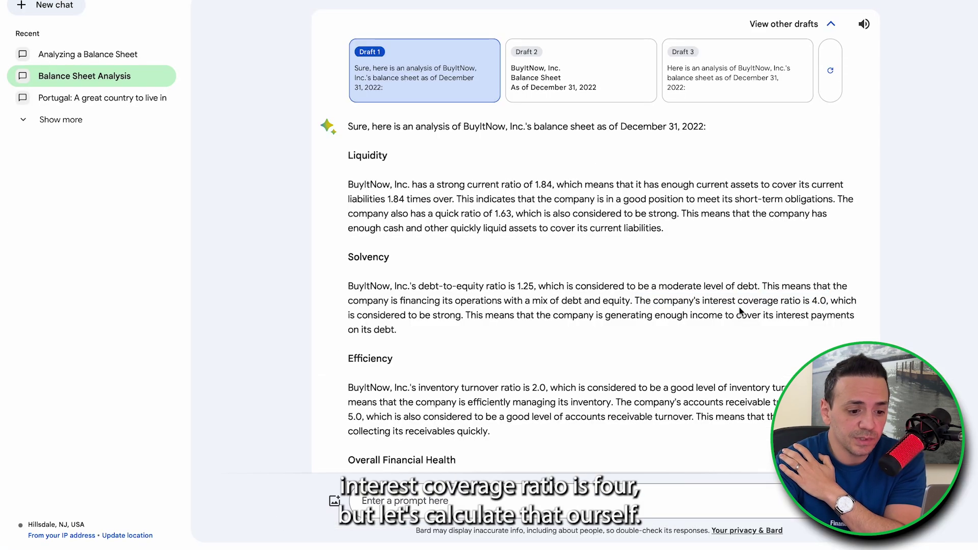
{"action": "left_click_drag", "start_coordinate": [634, 301], "coordinate": [645, 301]}
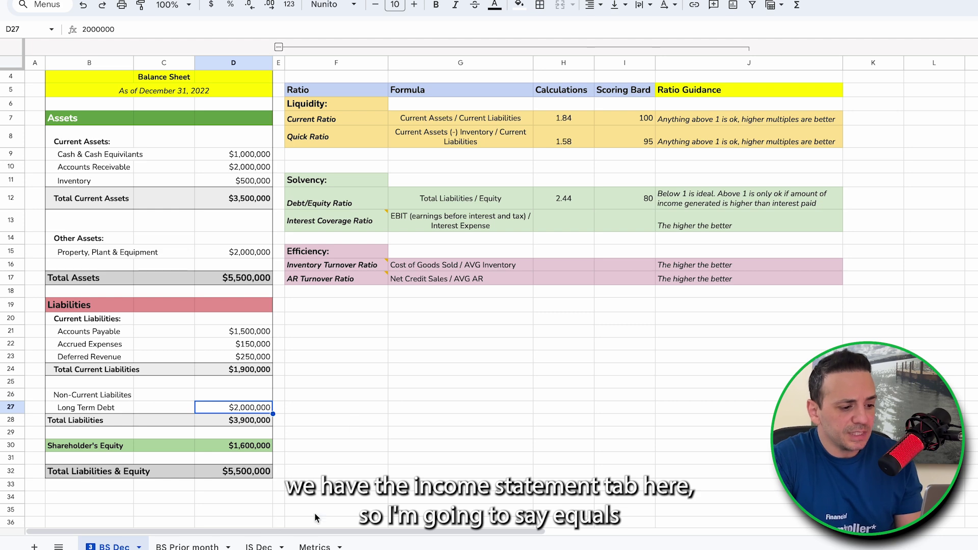
- Set the interest coverage formula in H13 to net income plus interest and taxes, divided by interest expense: =('IS Dec'!D25+'IS Dec'!D20+'IS Dec'!D22)/'IS Dec'!D20
{"action": "left_click", "coordinate": [566, 219]}
{"action": "type", "text": "="}
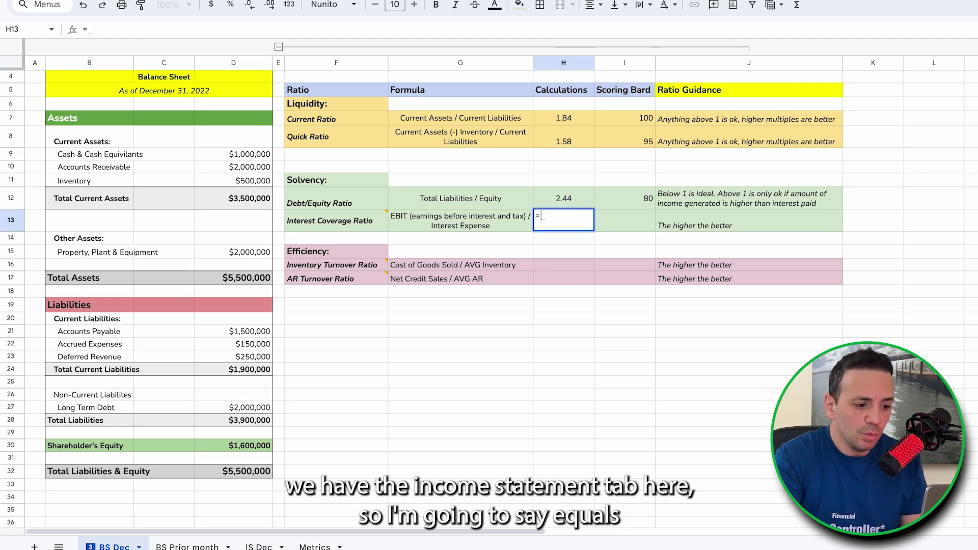
{"action": "type", "text": "("}
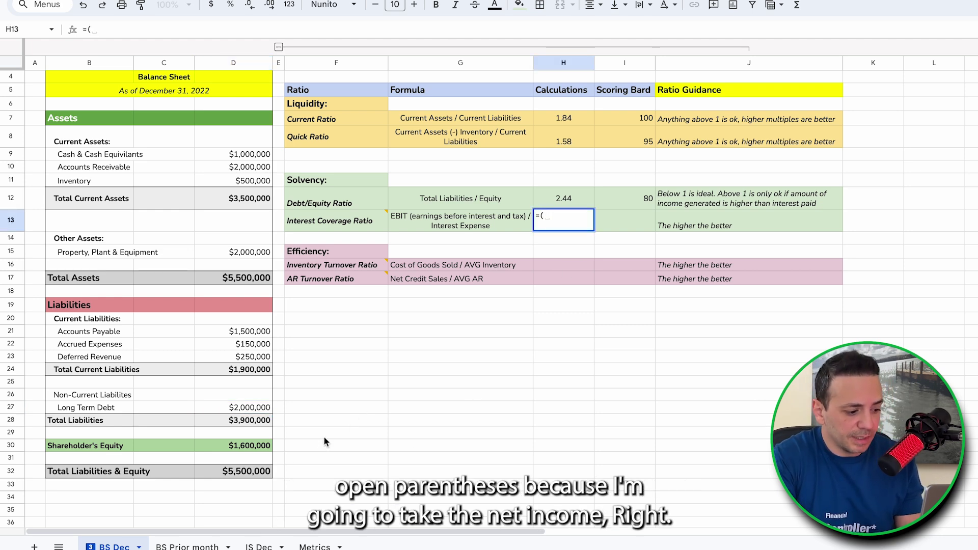
{"action": "left_click", "coordinate": [259, 546]}
{"action": "left_click", "coordinate": [280, 376]}
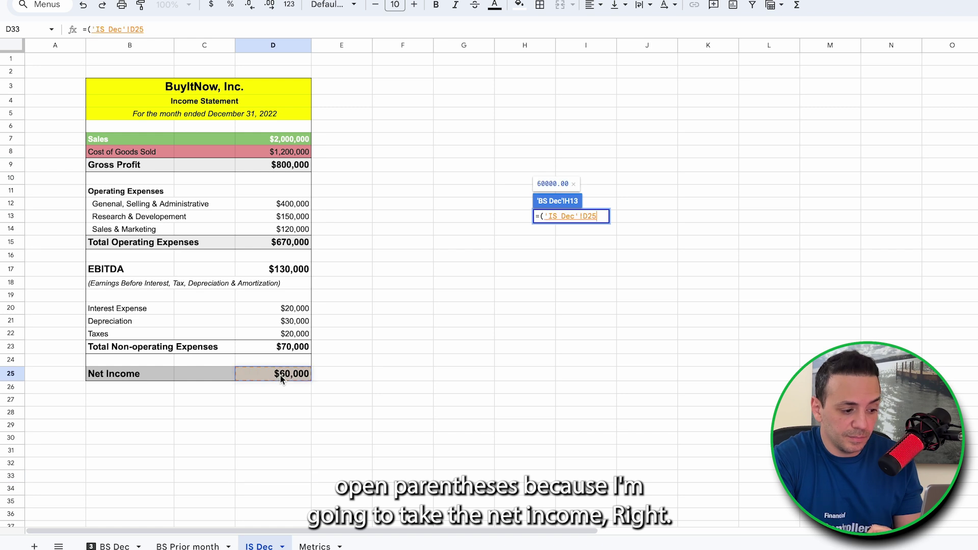
{"action": "type", "text": "+"}
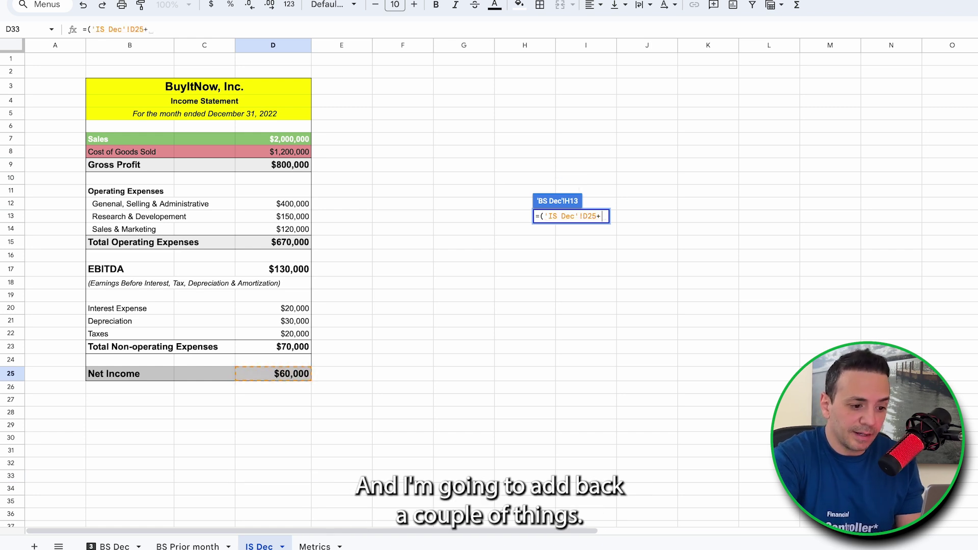
{"action": "left_click", "coordinate": [300, 309]}
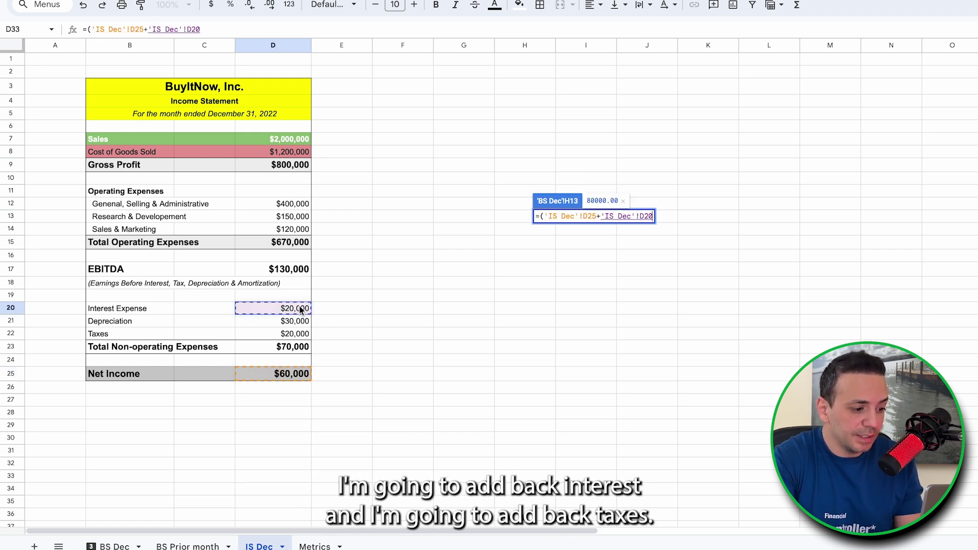
{"action": "type", "text": "+"}
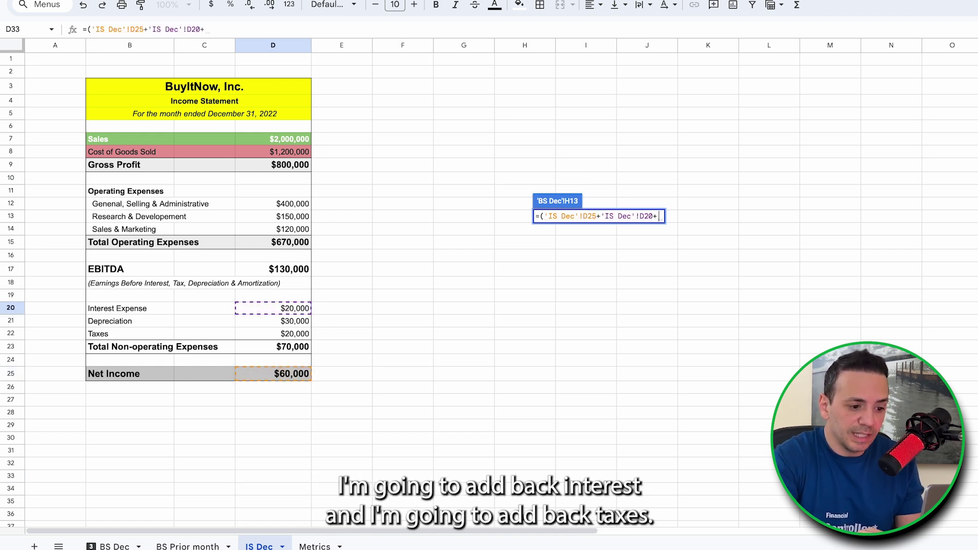
{"action": "left_click", "coordinate": [287, 335]}
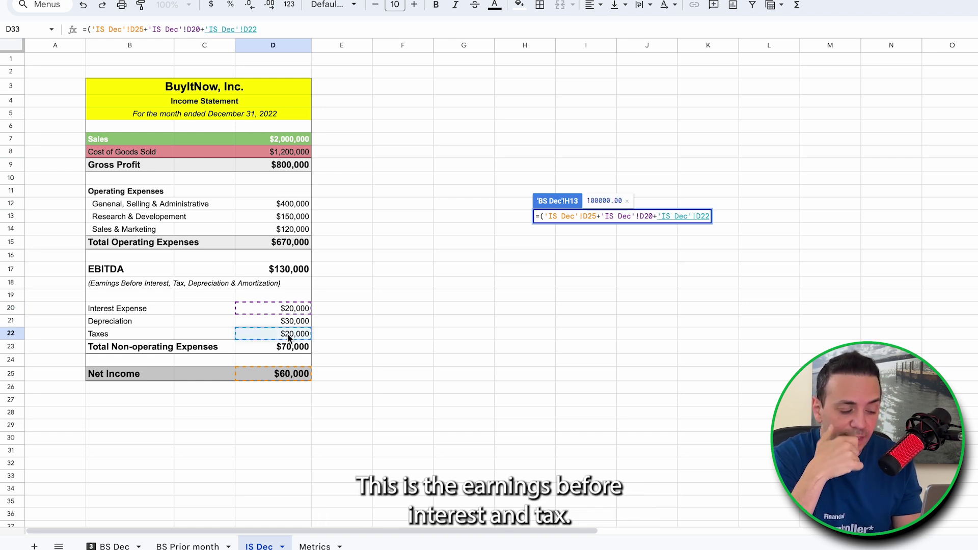
{"action": "type", "text": ")"}
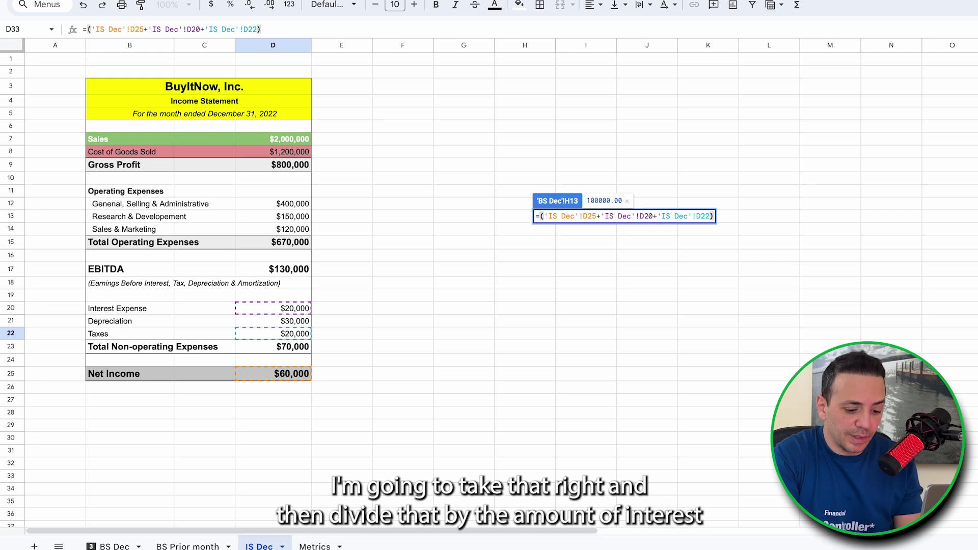
{"action": "type", "text": "/"}
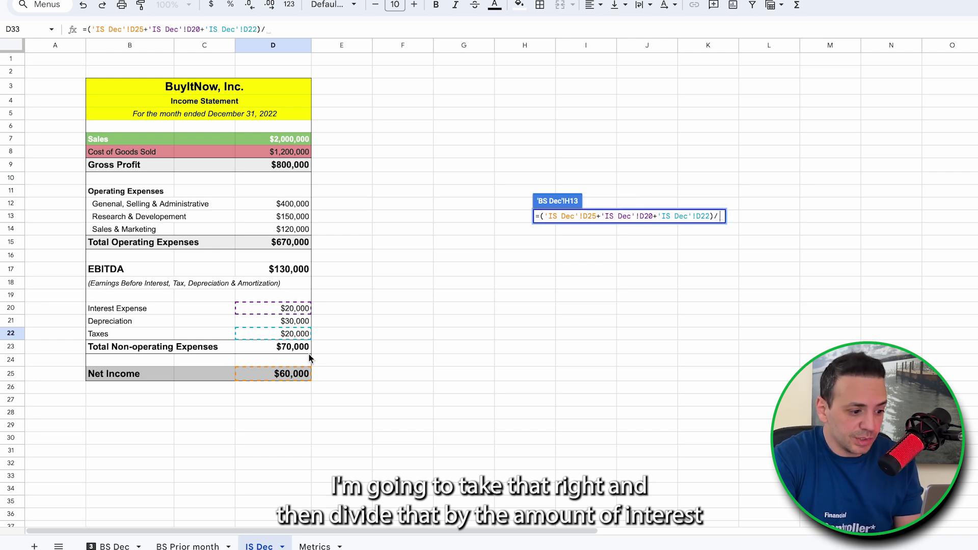
{"action": "left_click", "coordinate": [300, 308]}
{"action": "key", "text": "Return"}
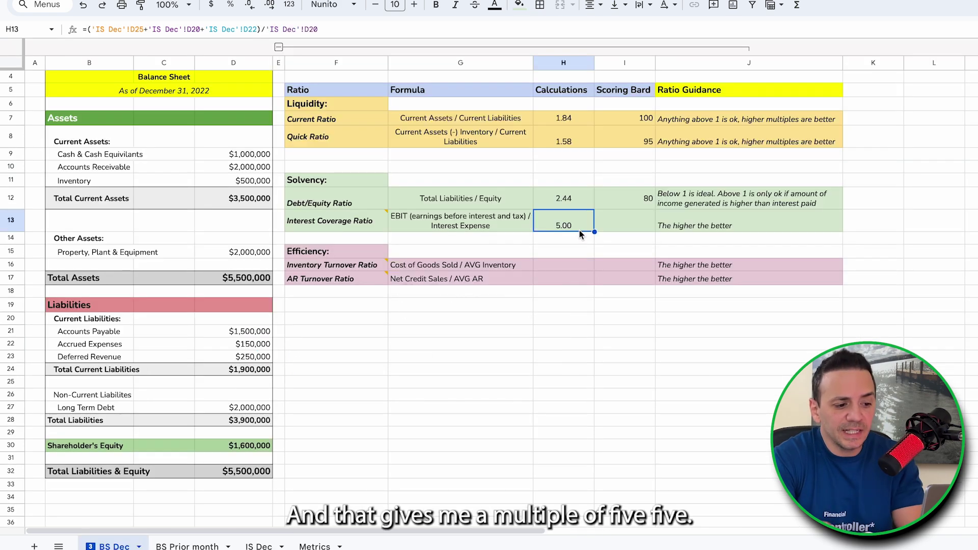
- Check the interest coverage result in H13 and enter a Scoring Bard value of 90 in I13
{"action": "left_click", "coordinate": [558, 247]}
{"action": "left_click", "coordinate": [560, 228]}
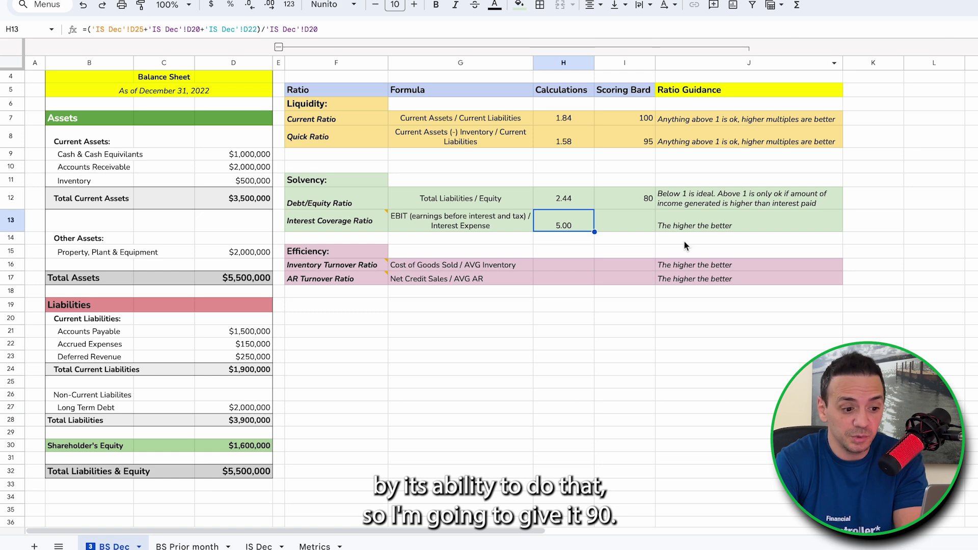
{"action": "left_click", "coordinate": [641, 223]}
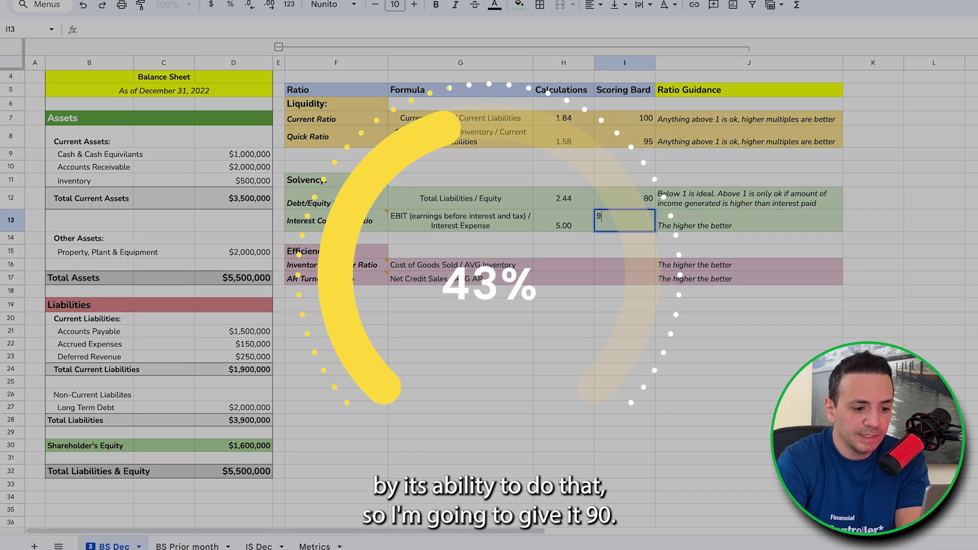
{"action": "type", "text": "90"}
{"action": "left_click", "coordinate": [622, 257]}
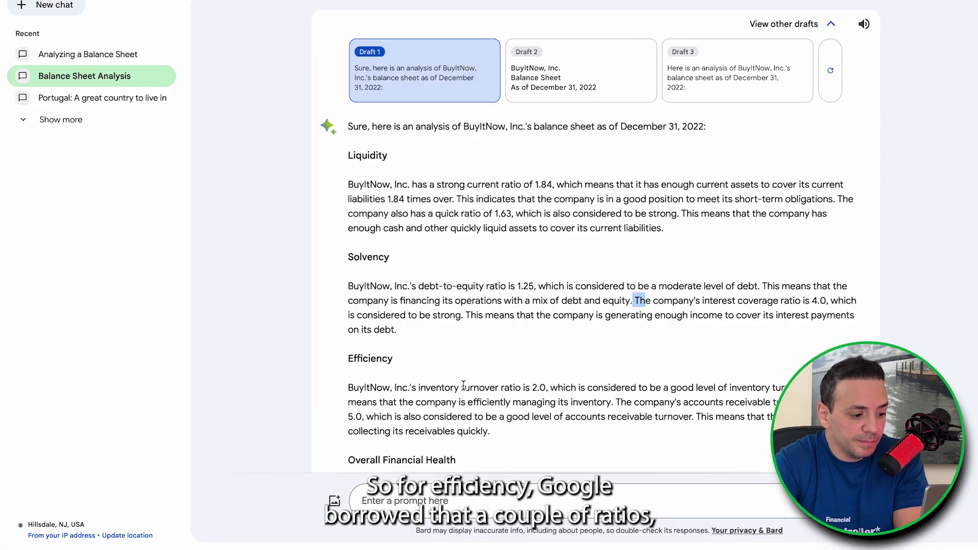
- Review the inventory turnover and accounts receivable turnover statements in the Efficiency paragraph of Bard's Draft 1
{"action": "scroll", "coordinate": [463, 386], "scroll_direction": "down", "scroll_amount": 3}
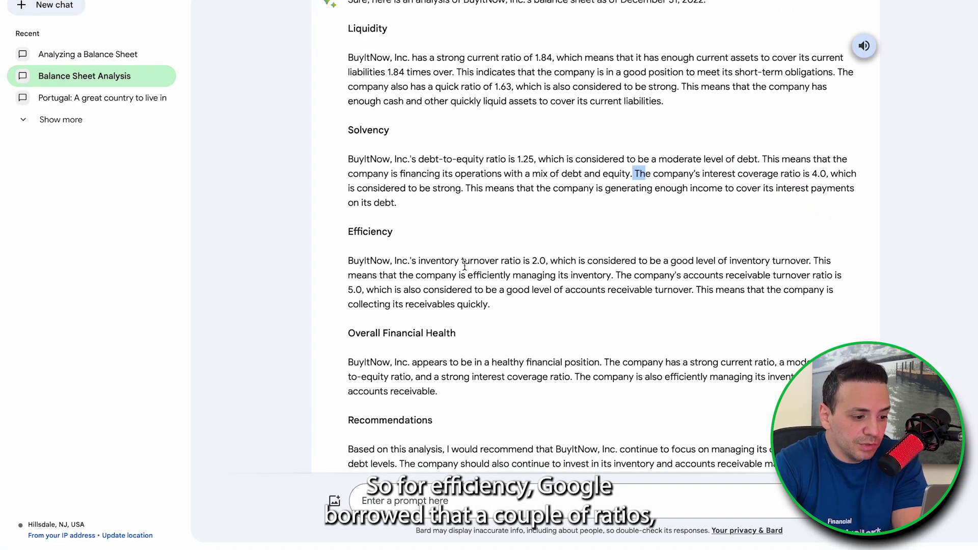
{"action": "left_click_drag", "start_coordinate": [418, 261], "coordinate": [544, 263]}
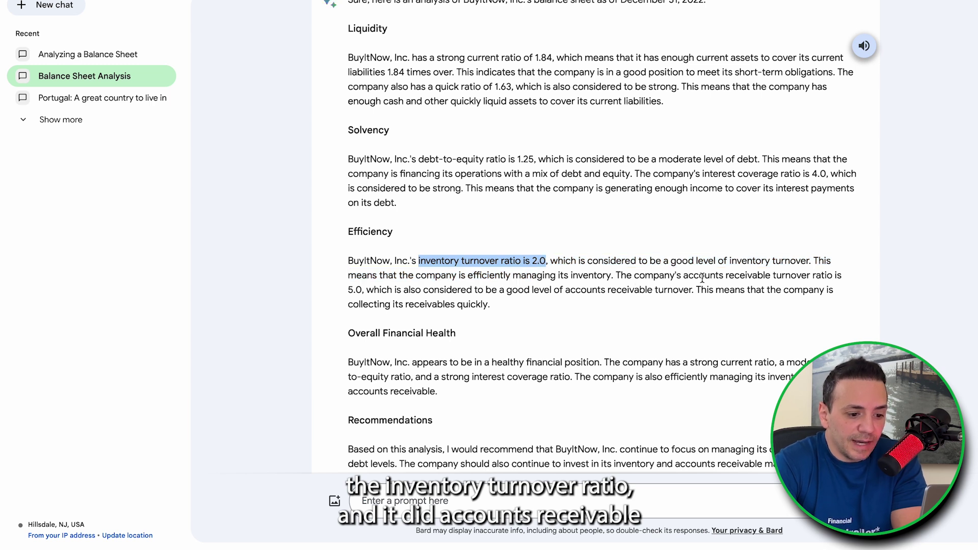
{"action": "left_click_drag", "start_coordinate": [689, 277], "coordinate": [832, 280]}
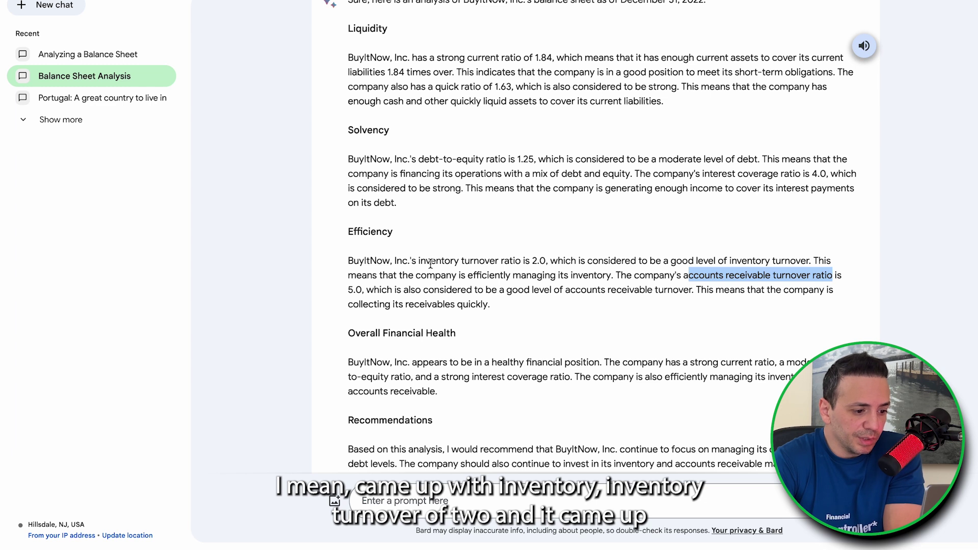
{"action": "left_click_drag", "start_coordinate": [531, 261], "coordinate": [546, 261]}
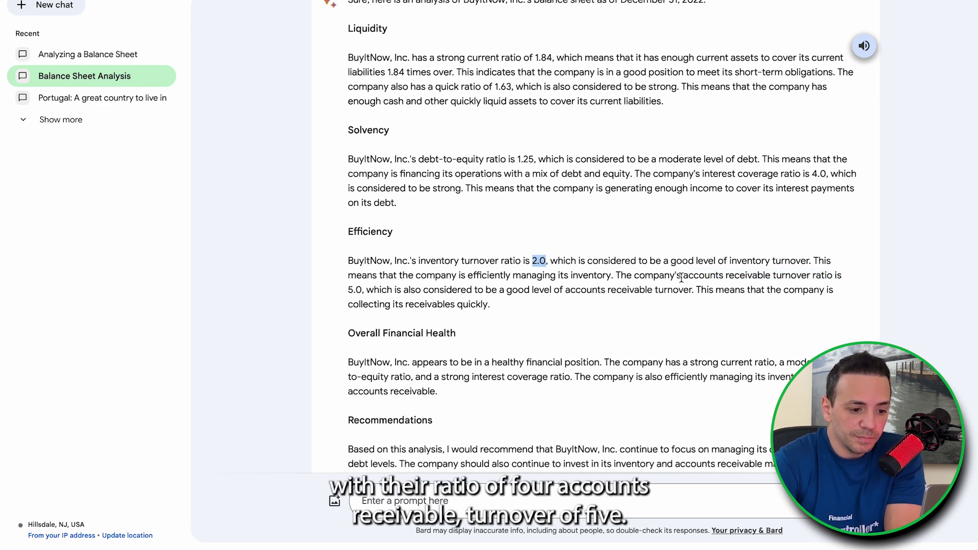
{"action": "left_click_drag", "start_coordinate": [683, 275], "coordinate": [696, 254]}
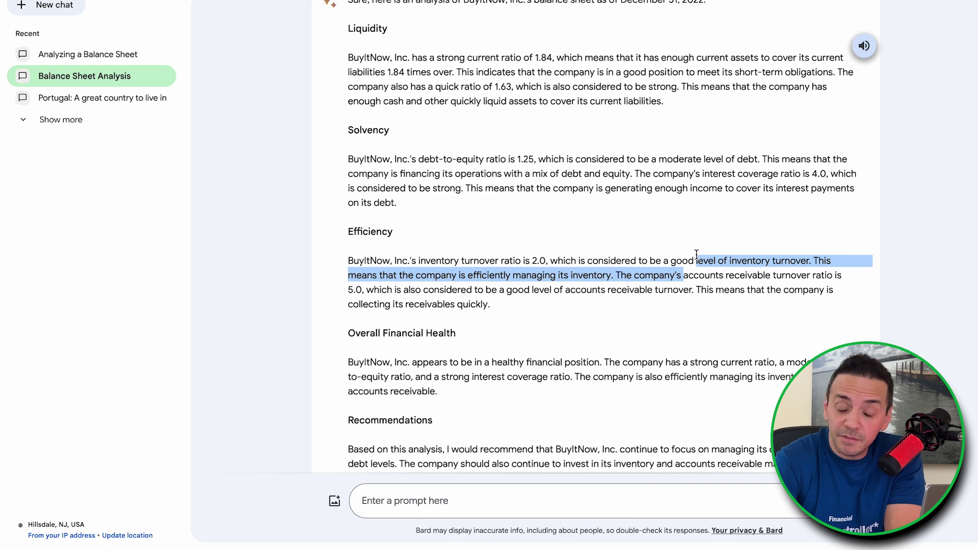
- Return to the BS Dec sheet in Google Sheets and read the comment attached to AR Turnover Ratio in F17
{"action": "key", "text": "ctrl+Tab"}
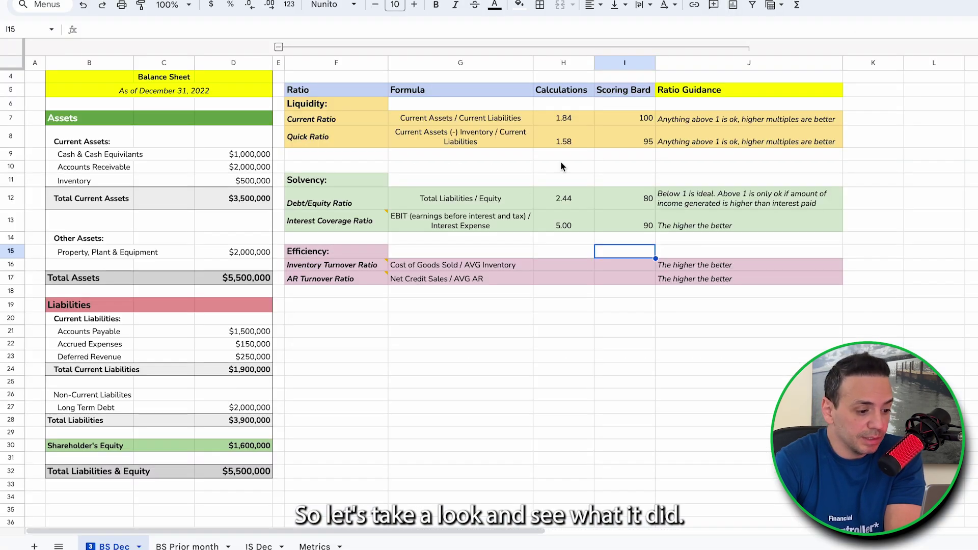
{"action": "left_click", "coordinate": [407, 302]}
{"action": "mouse_move", "coordinate": [340, 282]}
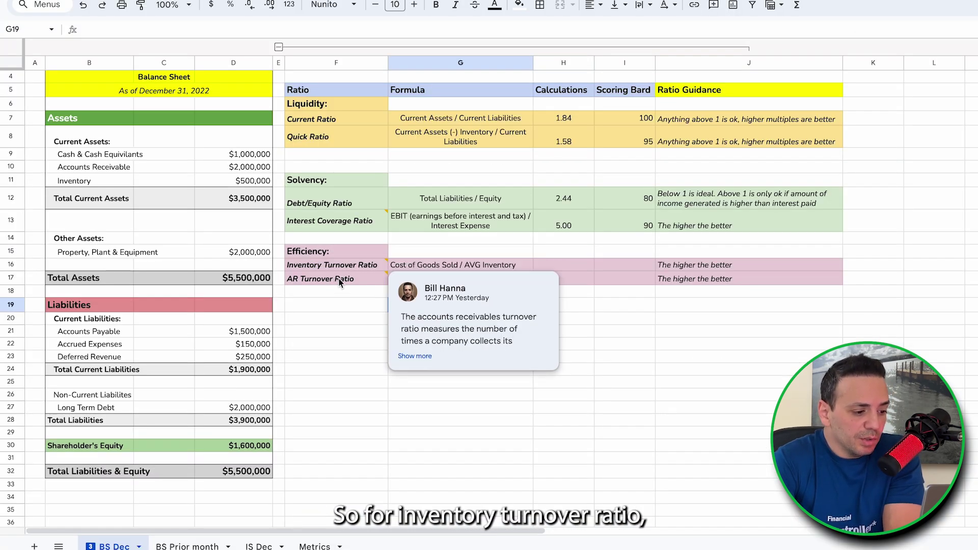
{"action": "left_click", "coordinate": [591, 301]}
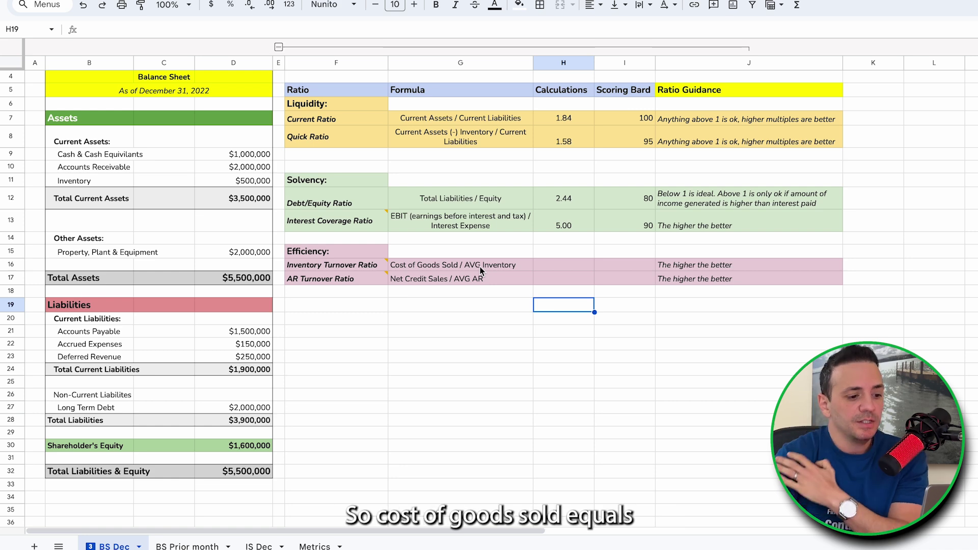
- Start the inventory turnover formula in H16 as cost of goods sold over prior-month plus December inventory, ='IS Dec'!D8/('BS Prior month'!D11+D11
{"action": "left_click", "coordinate": [569, 267]}
{"action": "type", "text": "="}
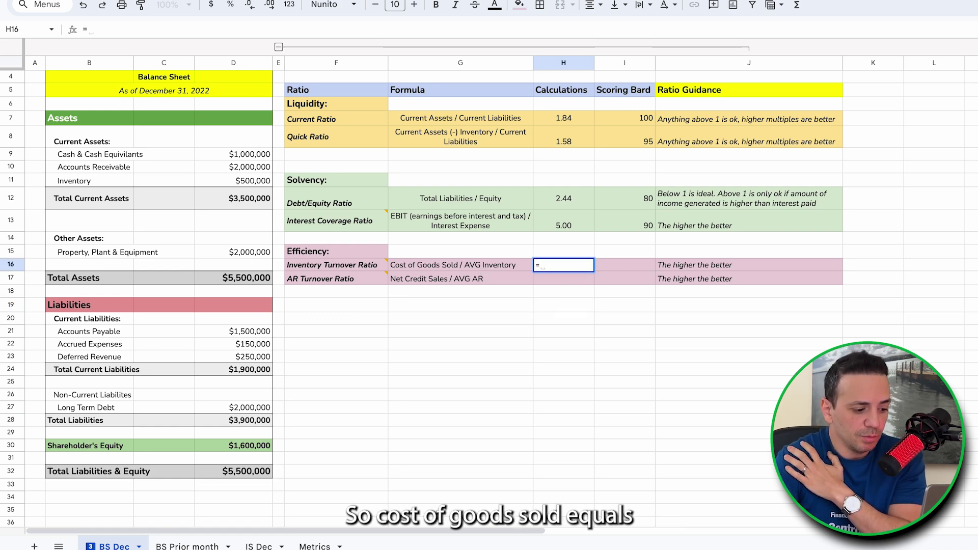
{"action": "left_click", "coordinate": [259, 546]}
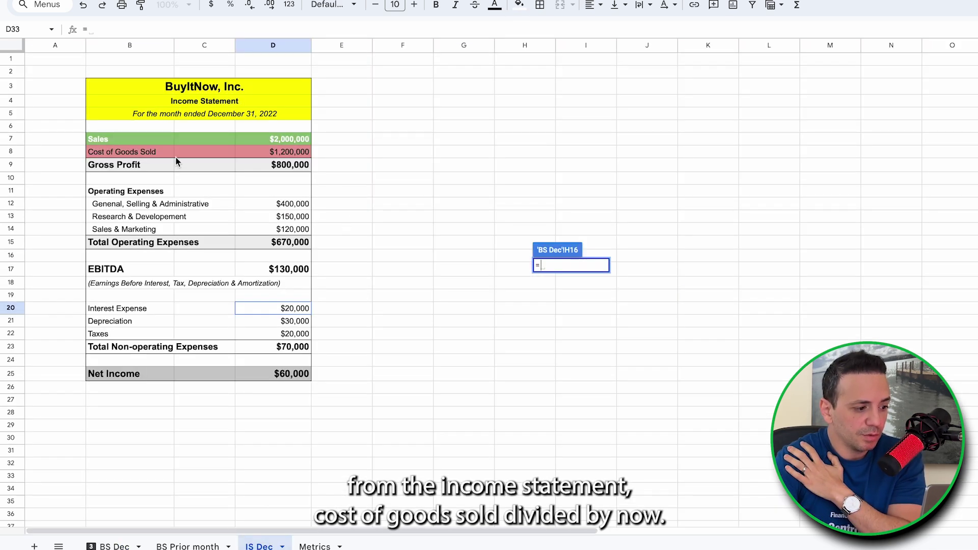
{"action": "left_click", "coordinate": [297, 154]}
{"action": "type", "text": "/"}
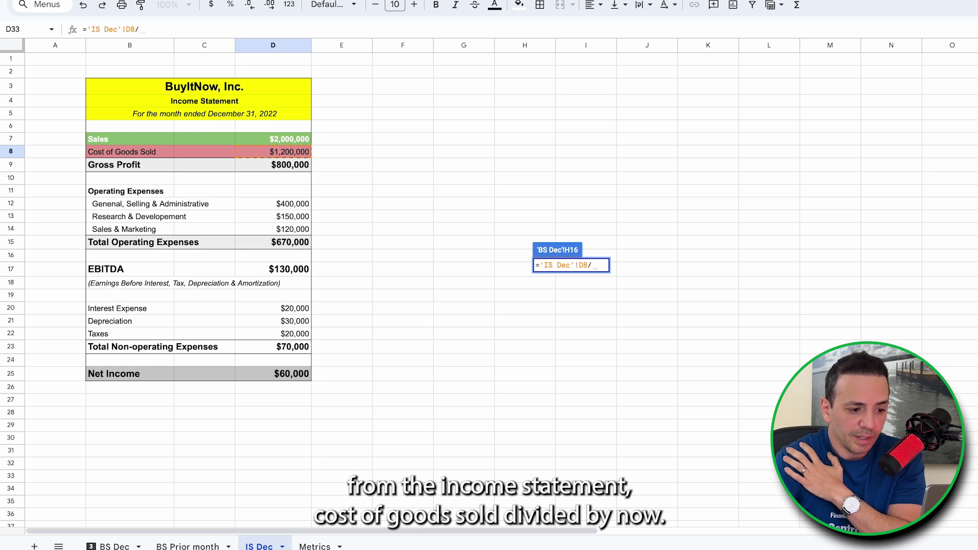
{"action": "type", "text": "("}
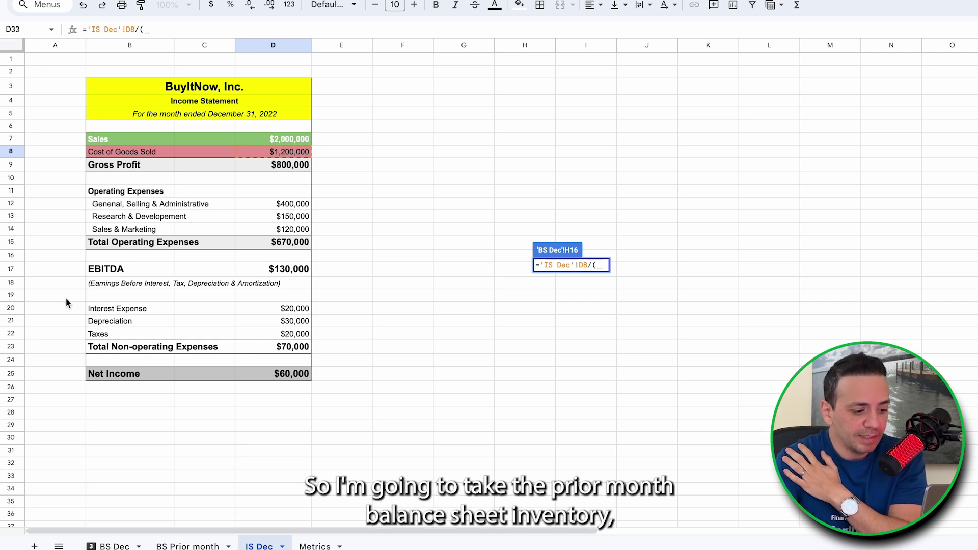
{"action": "left_click", "coordinate": [175, 547]}
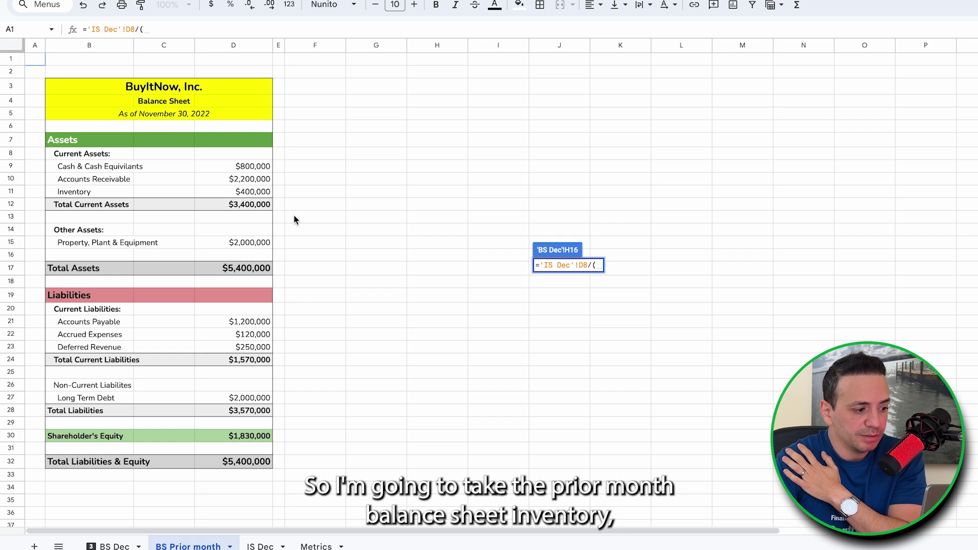
{"action": "left_click", "coordinate": [249, 192]}
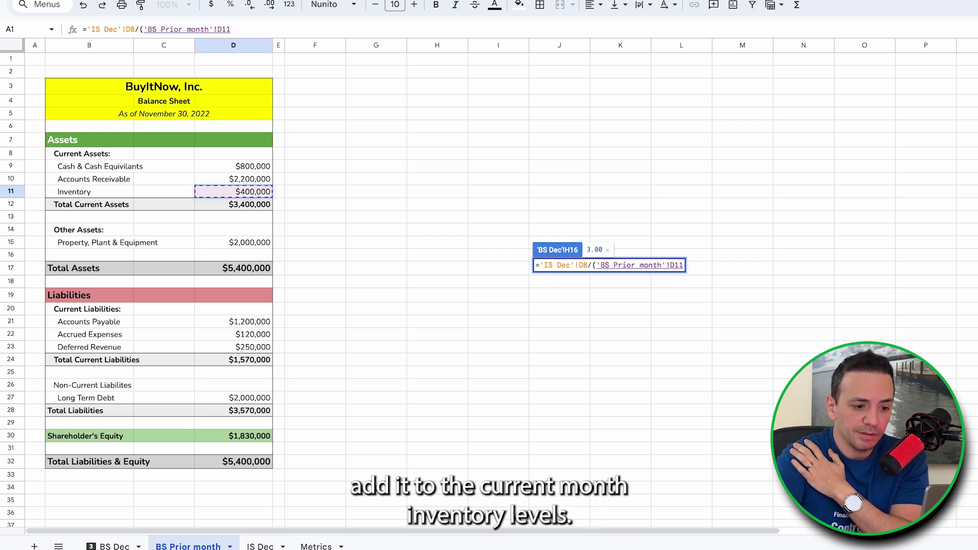
{"action": "type", "text": "+"}
{"action": "left_click", "coordinate": [109, 546]}
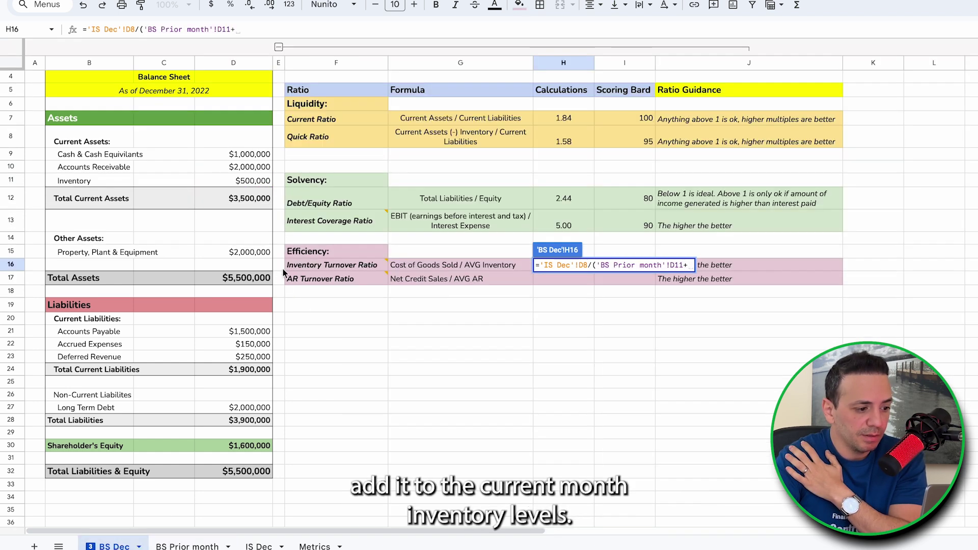
{"action": "left_click", "coordinate": [249, 182]}
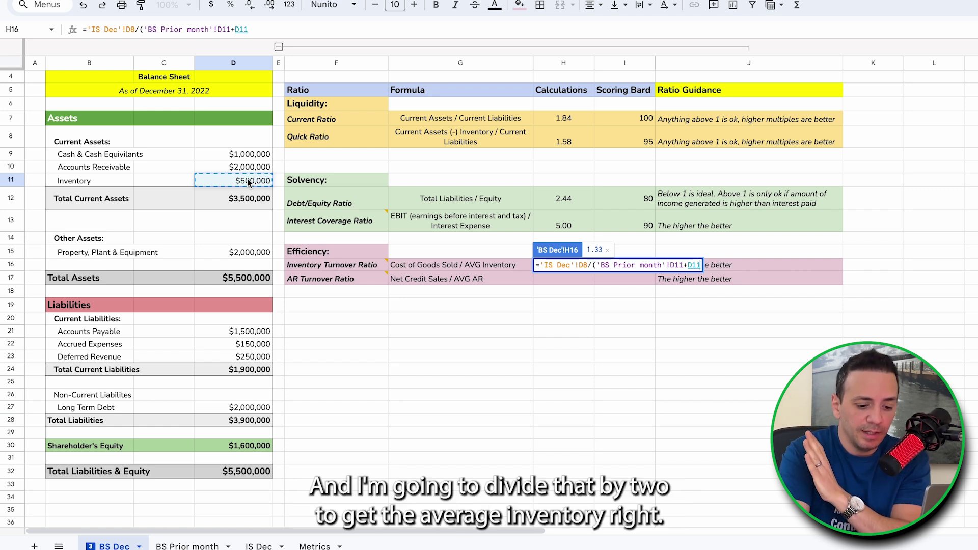
- Complete the H16 formula with average inventory as denominator, ='IS Dec'!D8/(('BS Prior month'!D11+D11)/2), and reject the suggested autofill for H17
{"action": "type", "text": ")"}
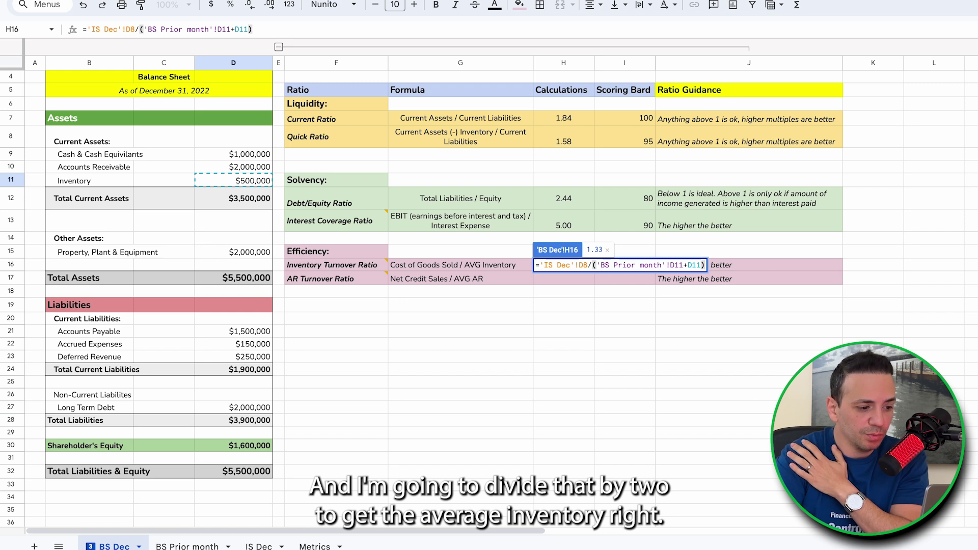
{"action": "type", "text": "/2"}
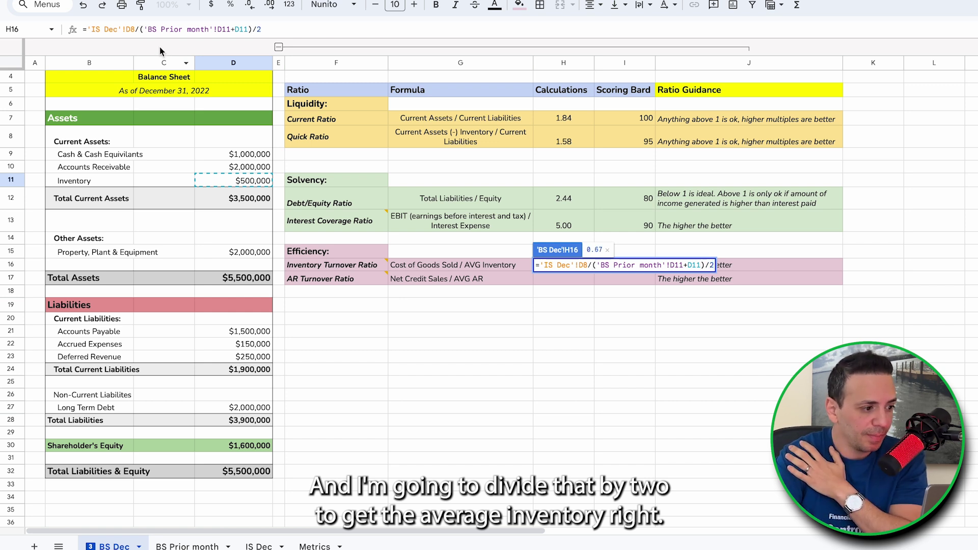
{"action": "left_click", "coordinate": [141, 29]}
{"action": "type", "text": "("}
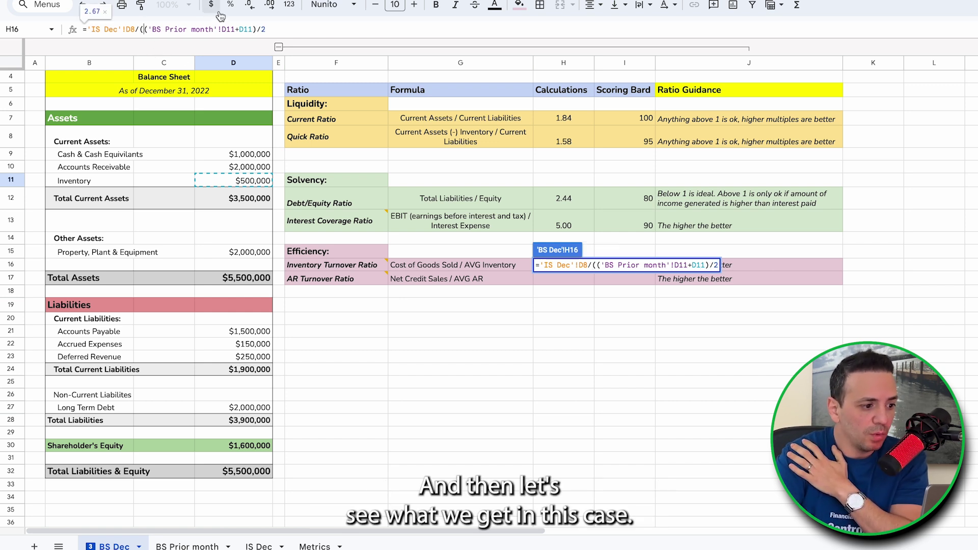
{"action": "key", "text": "Return"}
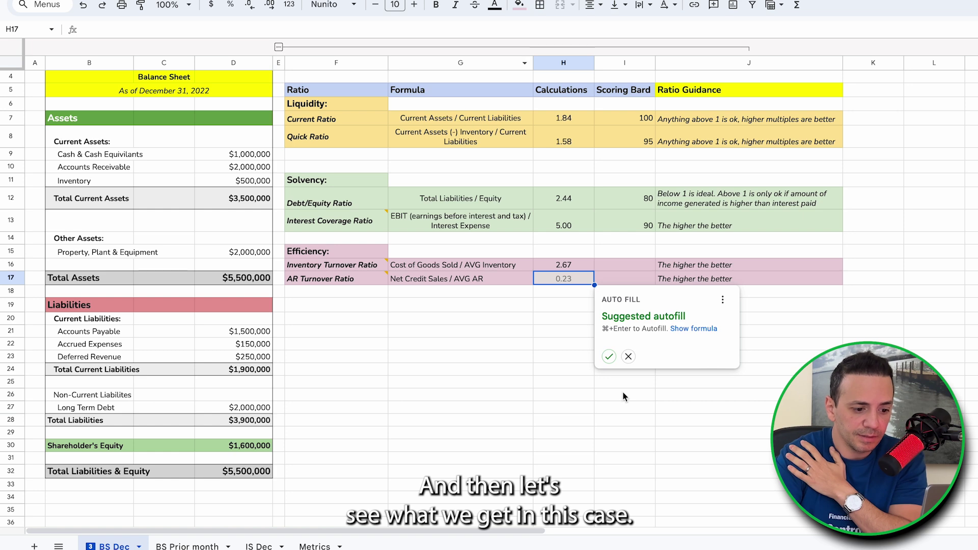
{"action": "left_click", "coordinate": [628, 356]}
- Score Bard 90 for the Inventory Turnover Ratio in I16
{"action": "left_click", "coordinate": [572, 265]}
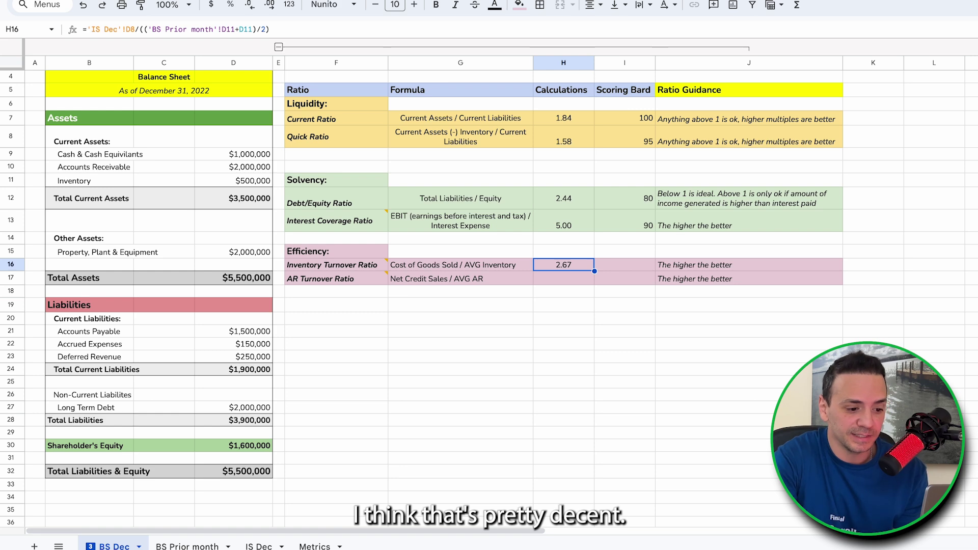
{"action": "left_click", "coordinate": [634, 266]}
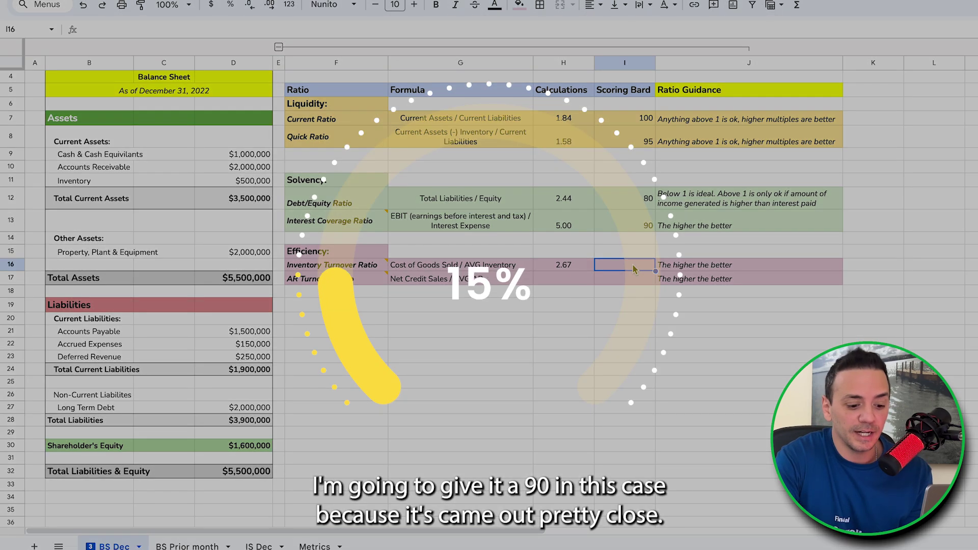
{"action": "type", "text": "90"}
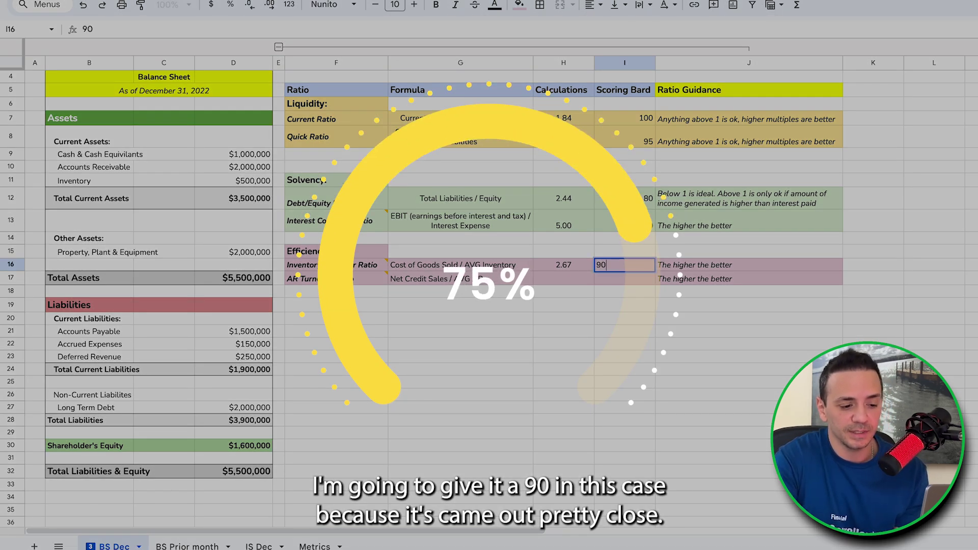
{"action": "left_click", "coordinate": [625, 331]}
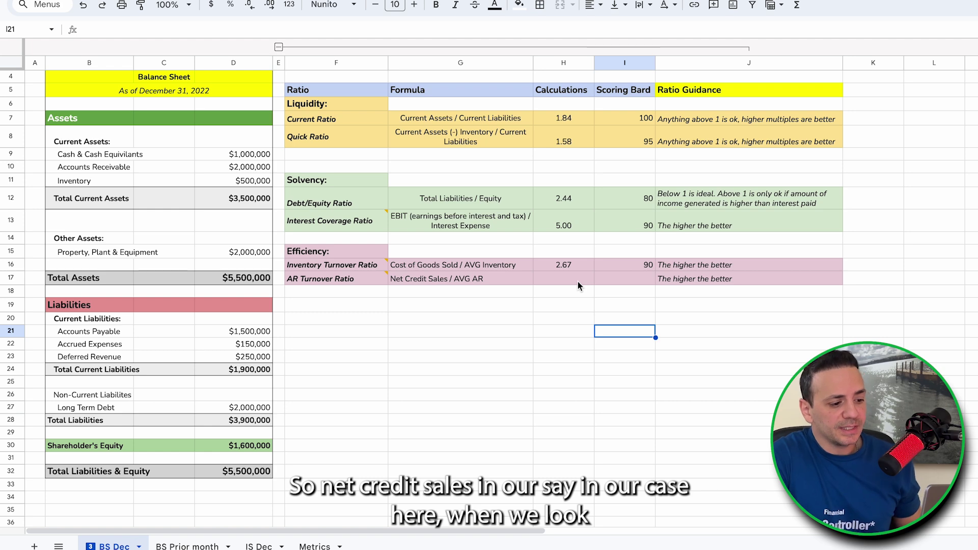
- Check the December sales figure on the IS Dec sheet and return to the BS Dec sheet
{"action": "left_click", "coordinate": [259, 546]}
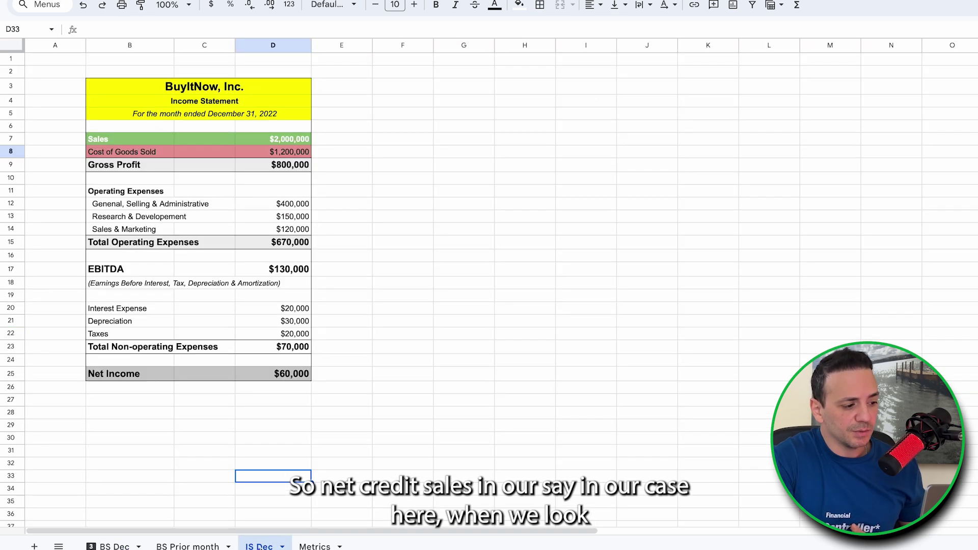
{"action": "left_click", "coordinate": [282, 142]}
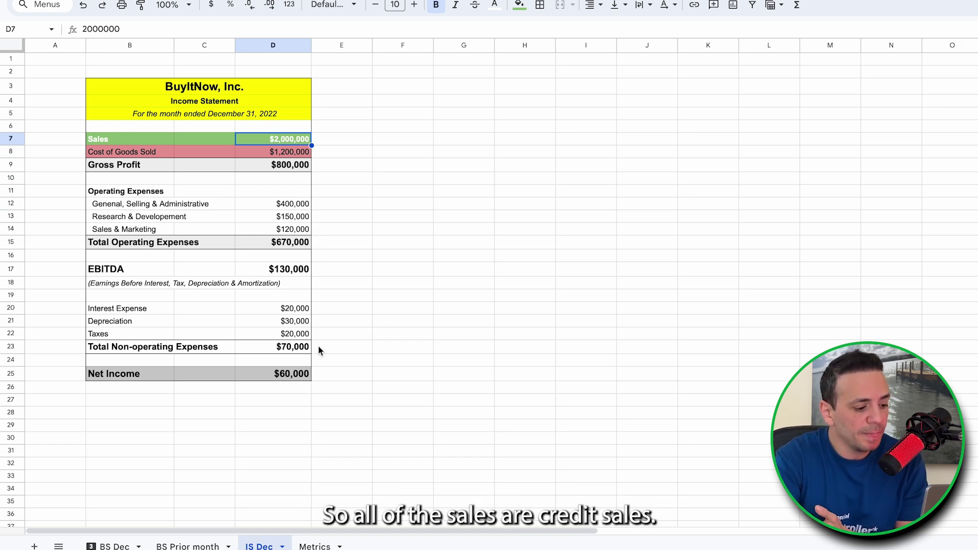
{"action": "left_click", "coordinate": [111, 546]}
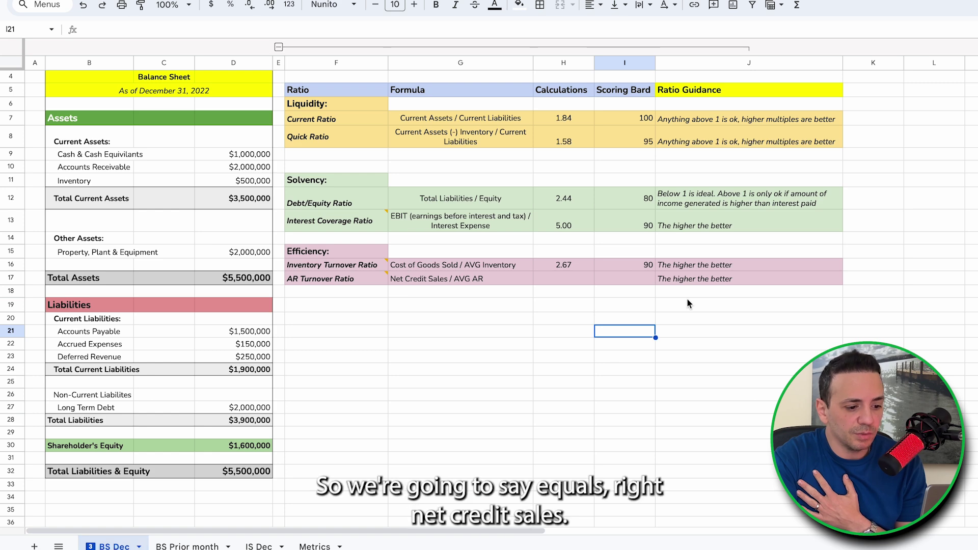
- Start the AR turnover formula in H17 with December sales as the numerator, ='IS Dec'!D7/(
{"action": "left_click", "coordinate": [564, 277]}
{"action": "type", "text": "="}
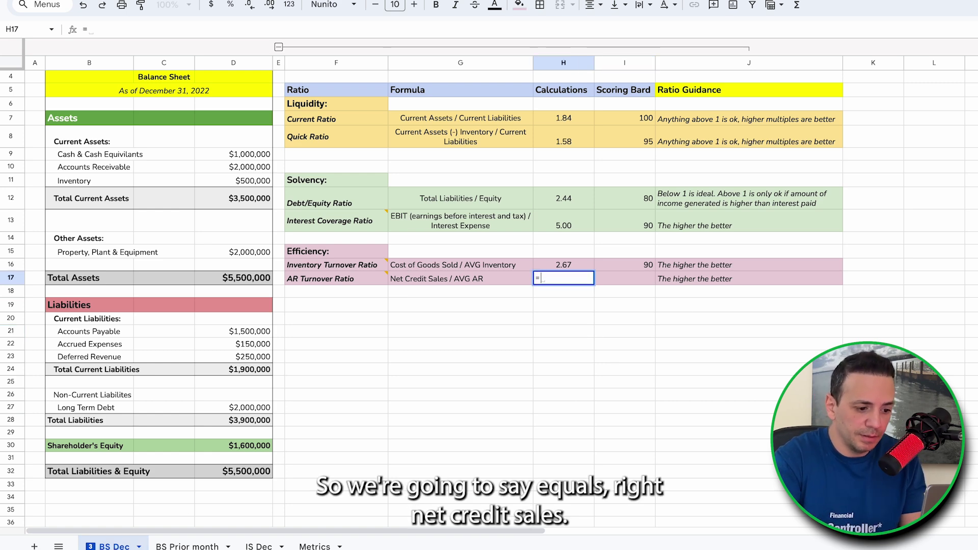
{"action": "left_click", "coordinate": [258, 546]}
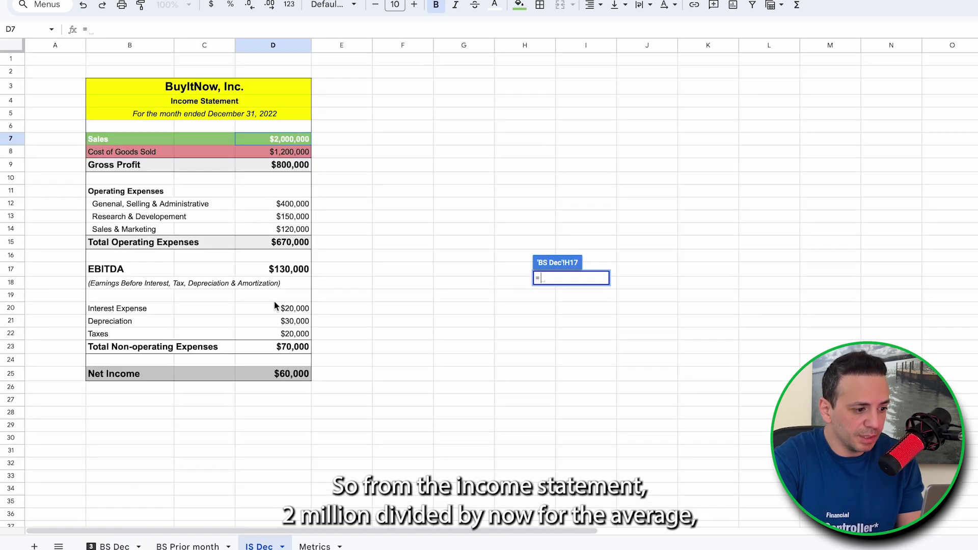
{"action": "left_click", "coordinate": [288, 142]}
{"action": "type", "text": "/"}
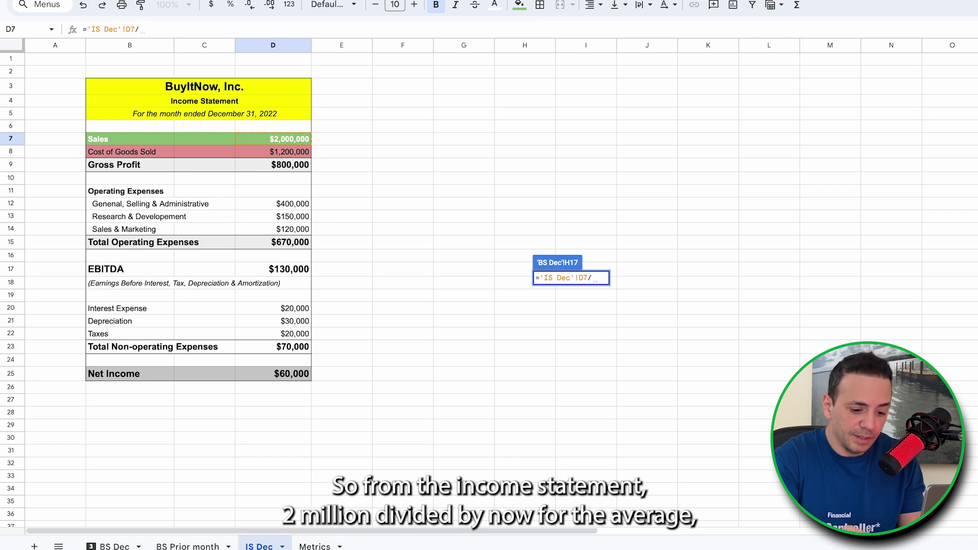
{"action": "type", "text": "("}
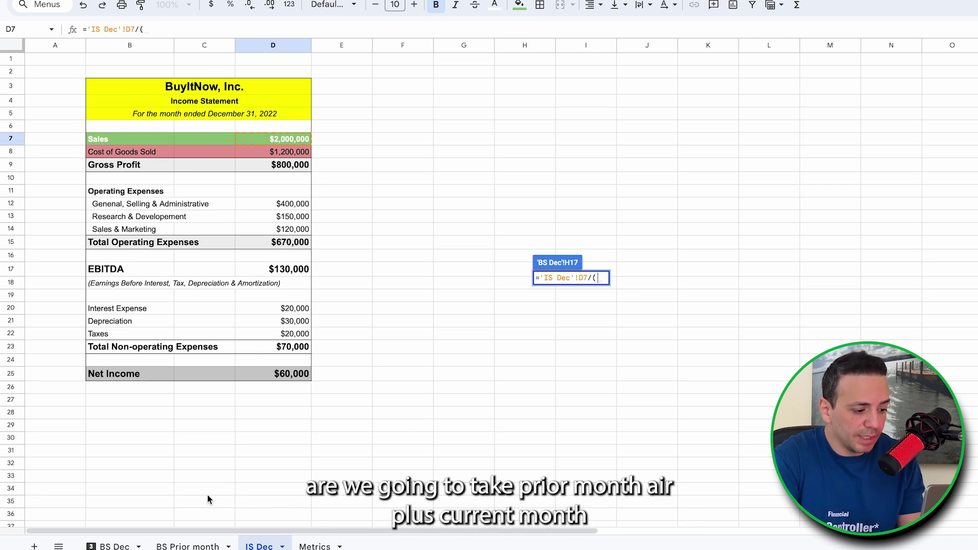
- Complete the H17 formula with average accounts receivable as denominator, ='IS Dec'!D7/(('BS Prior month'!D10+D10)/2)
{"action": "left_click", "coordinate": [189, 546]}
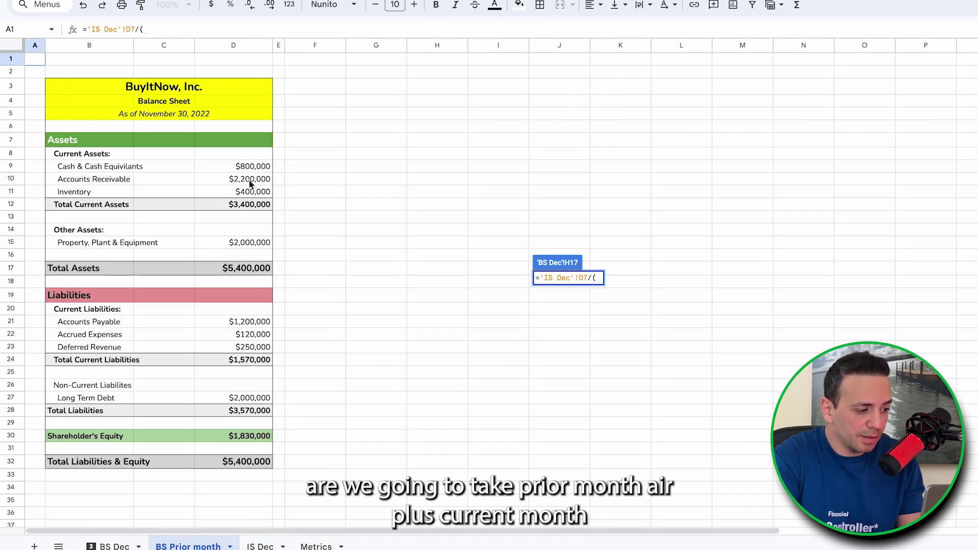
{"action": "left_click", "coordinate": [252, 181]}
{"action": "type", "text": "+"}
{"action": "left_click", "coordinate": [112, 546]}
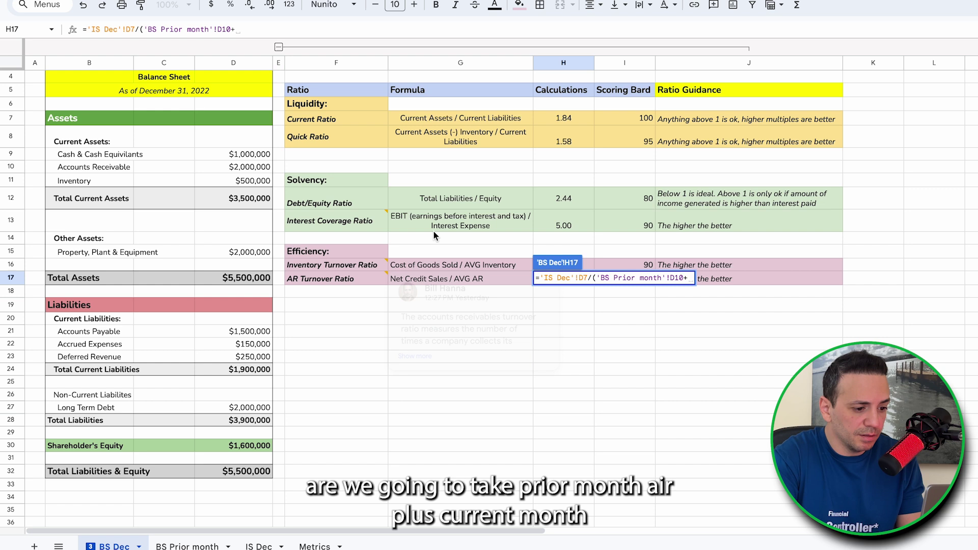
{"action": "left_click", "coordinate": [248, 168]}
{"action": "type", "text": ")/2"}
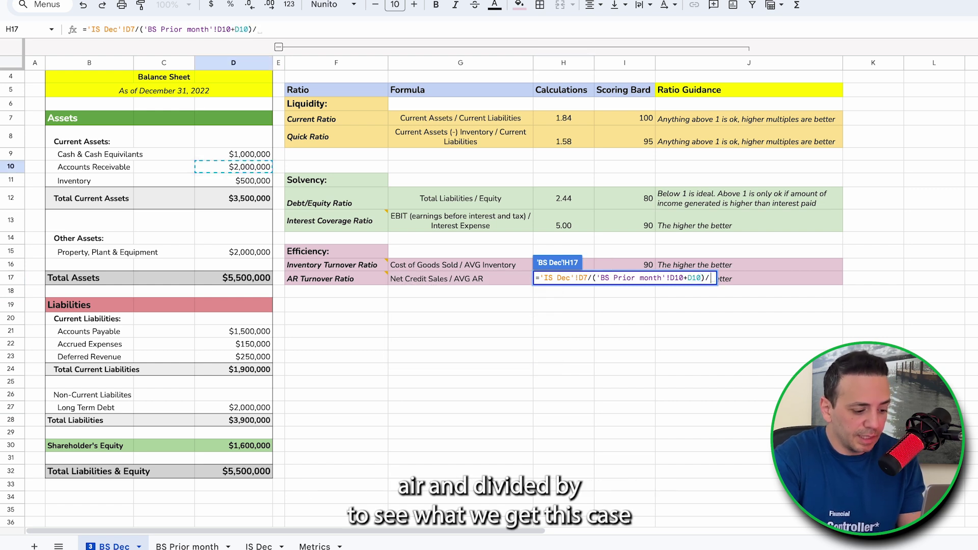
{"action": "left_click", "coordinate": [142, 29]}
{"action": "type", "text": "("}
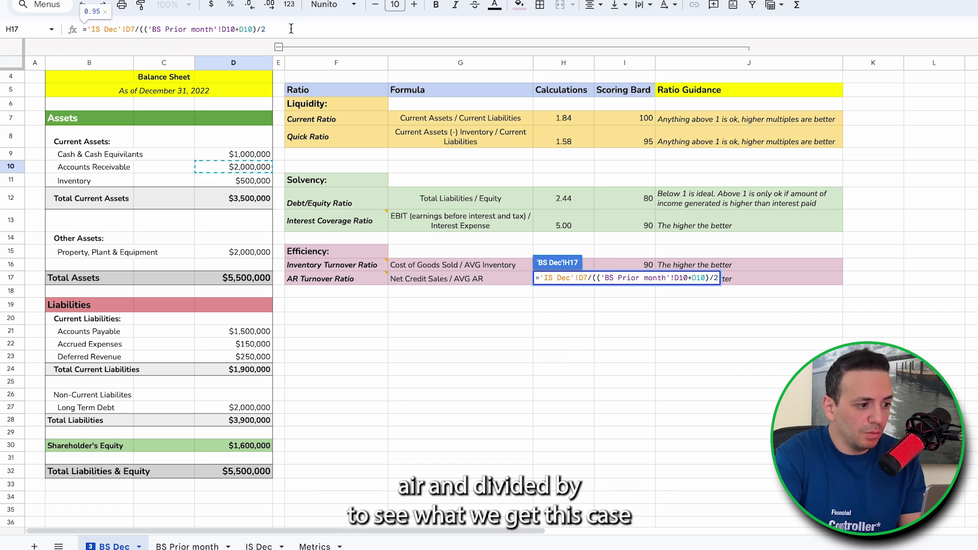
{"action": "key", "text": "Return"}
{"action": "key", "text": "Up"}
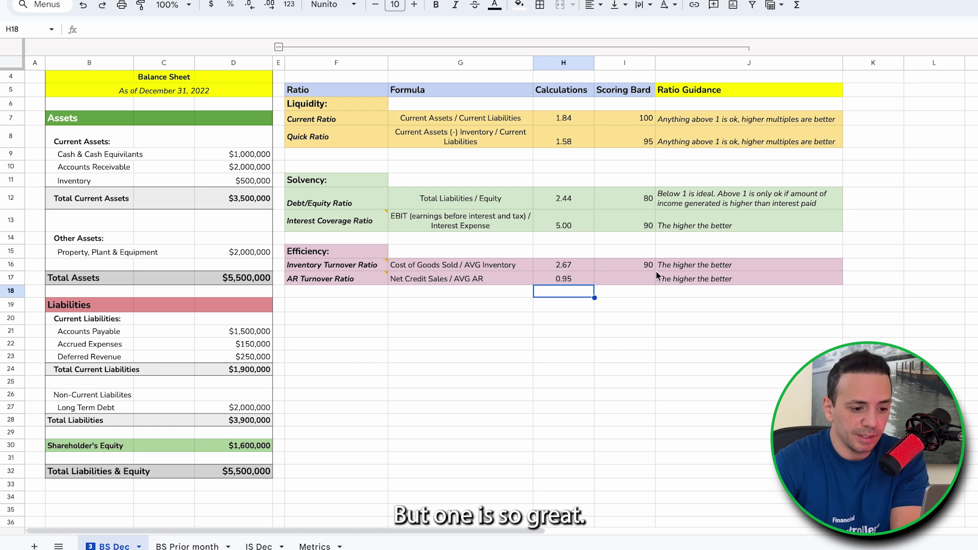
- Score Bard 60 for the AR Turnover Ratio in I17
{"action": "left_click", "coordinate": [631, 283]}
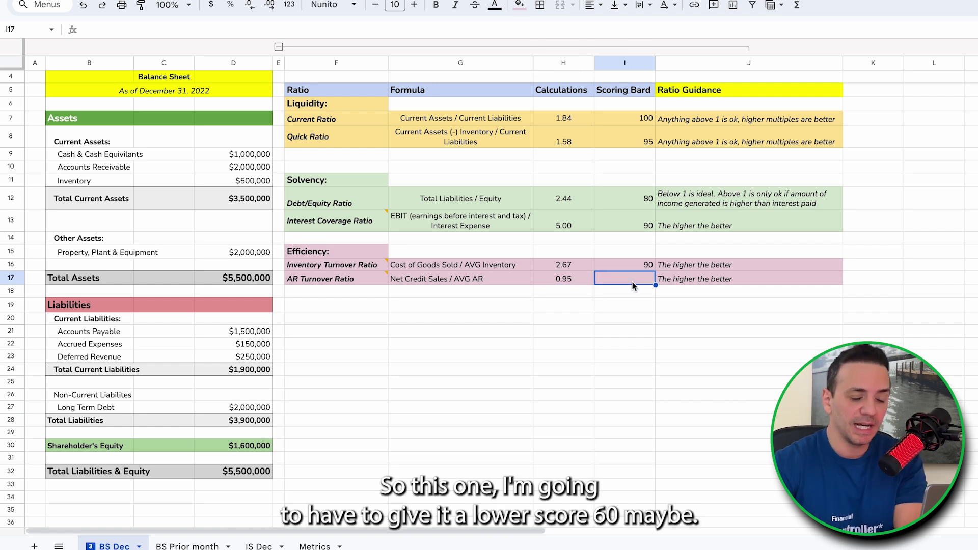
{"action": "type", "text": "60"}
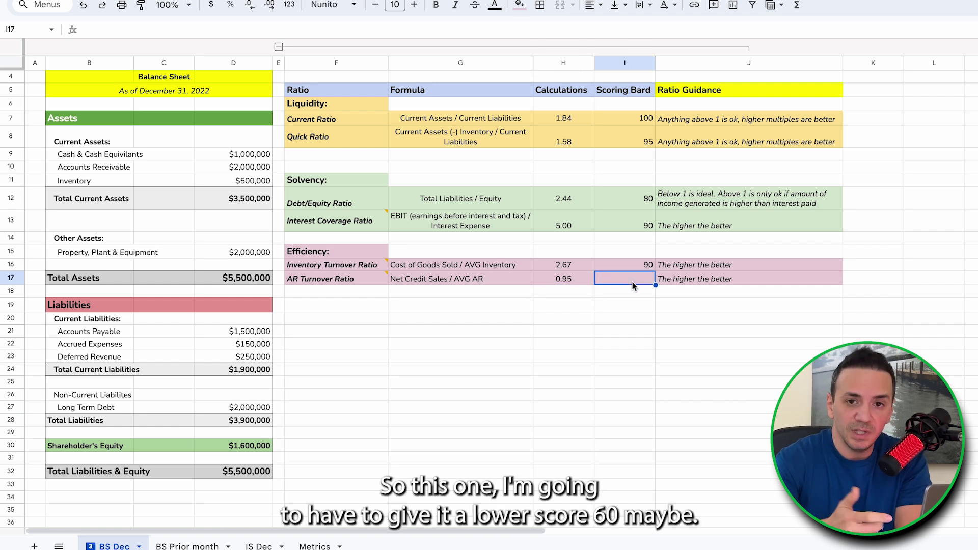
{"action": "left_click", "coordinate": [672, 301]}
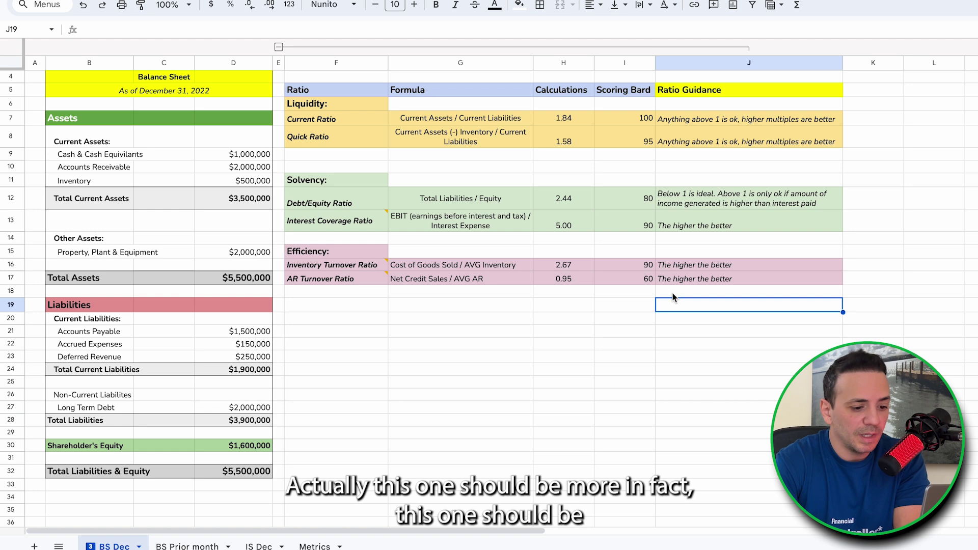
- Set the AR Turnover Ratio score in I17 to 40
{"action": "left_click", "coordinate": [630, 279]}
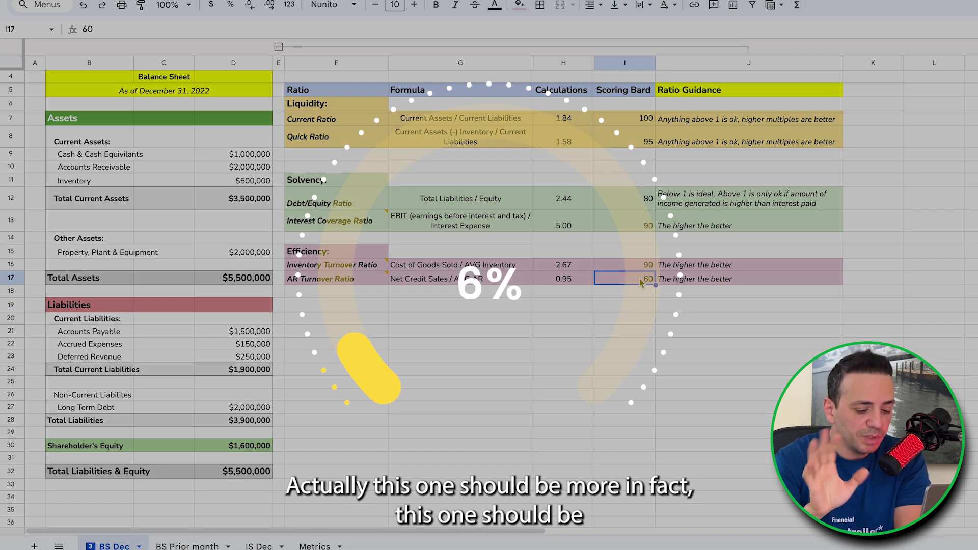
{"action": "type", "text": "40"}
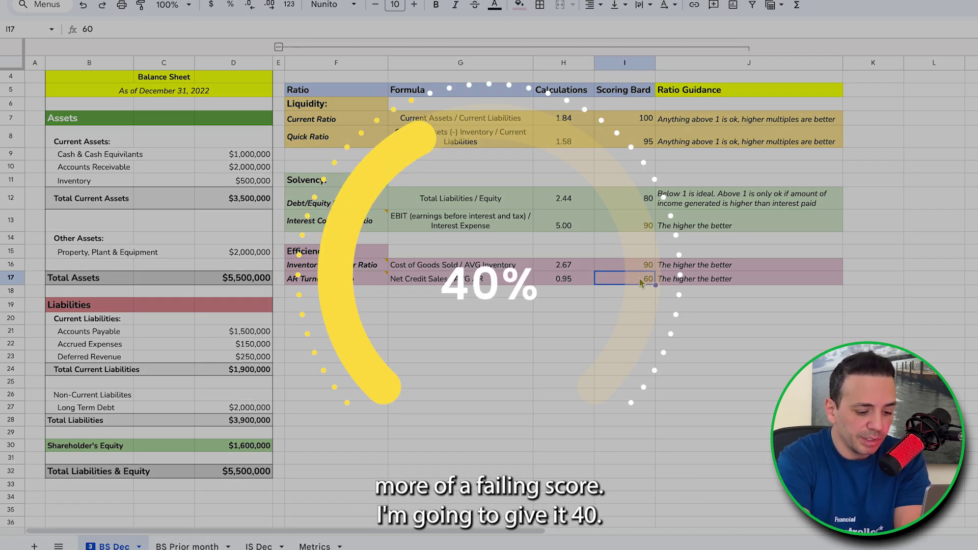
{"action": "left_click", "coordinate": [698, 343]}
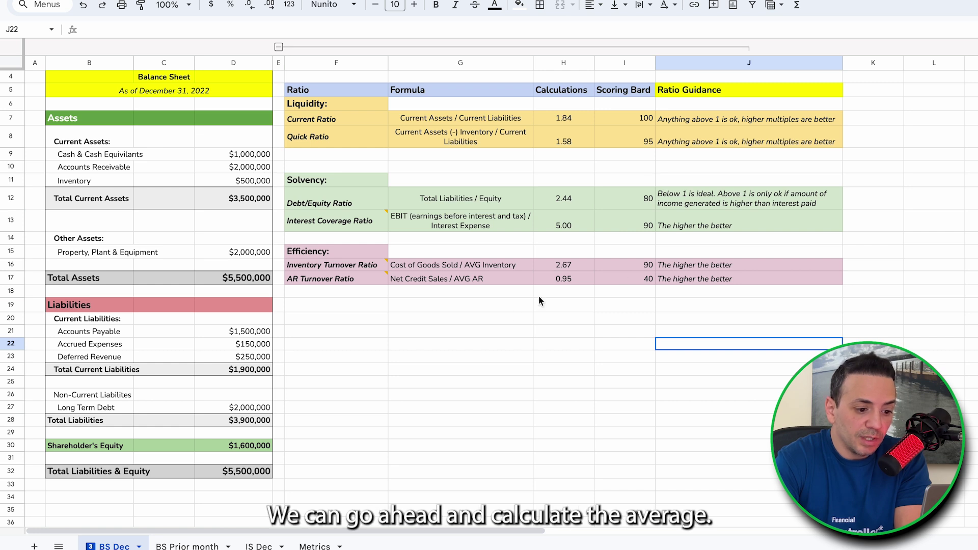
- Calculate the average of all Bard scores in I19 with =AVERAGE(I7:I17)
{"action": "left_click", "coordinate": [634, 306]}
{"action": "type", "text": "=av"}
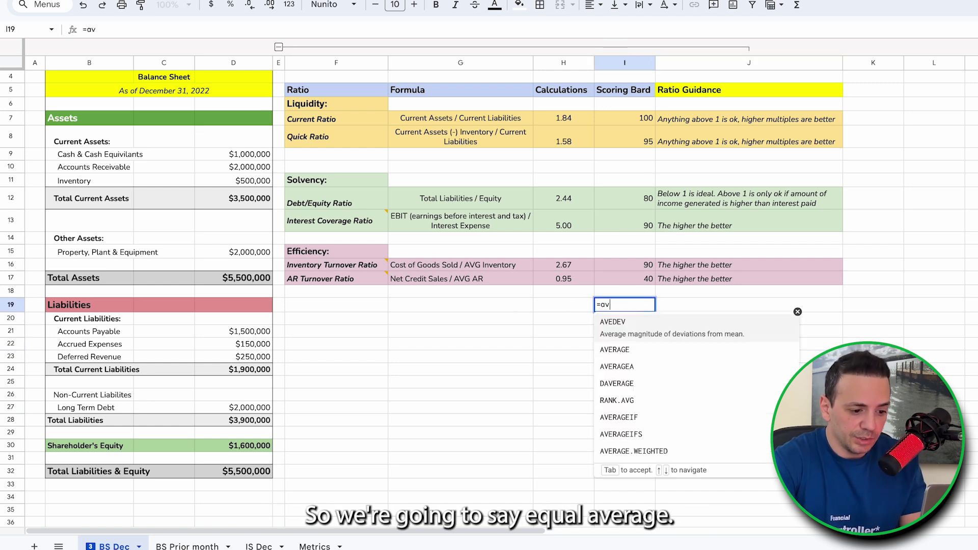
{"action": "left_click", "coordinate": [614, 349]}
{"action": "left_click_drag", "start_coordinate": [624, 118], "coordinate": [621, 273]}
{"action": "key", "text": "Return"}
{"action": "left_click", "coordinate": [633, 307]}
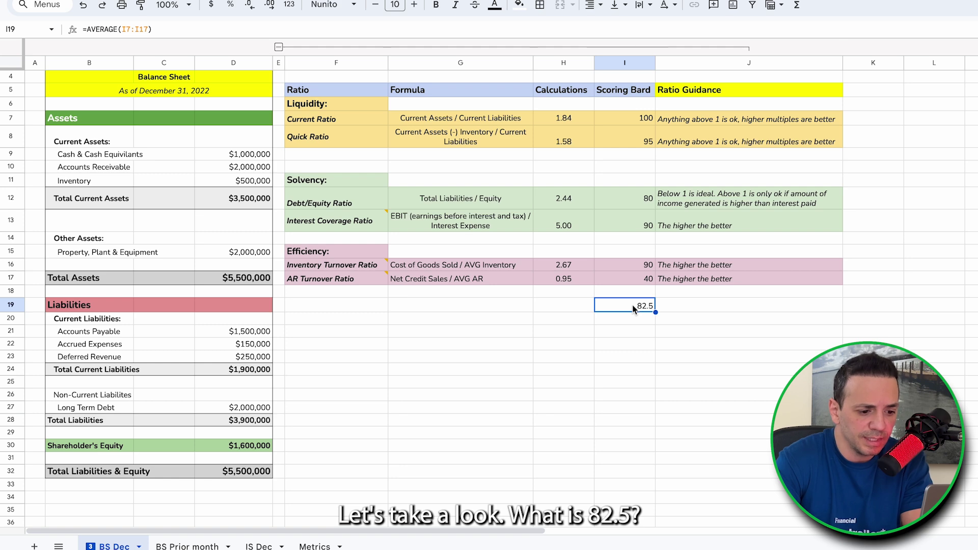
- Switch to a new Safari page and search Google for "what grade is 82.5"
{"action": "type", "text": "what g"}
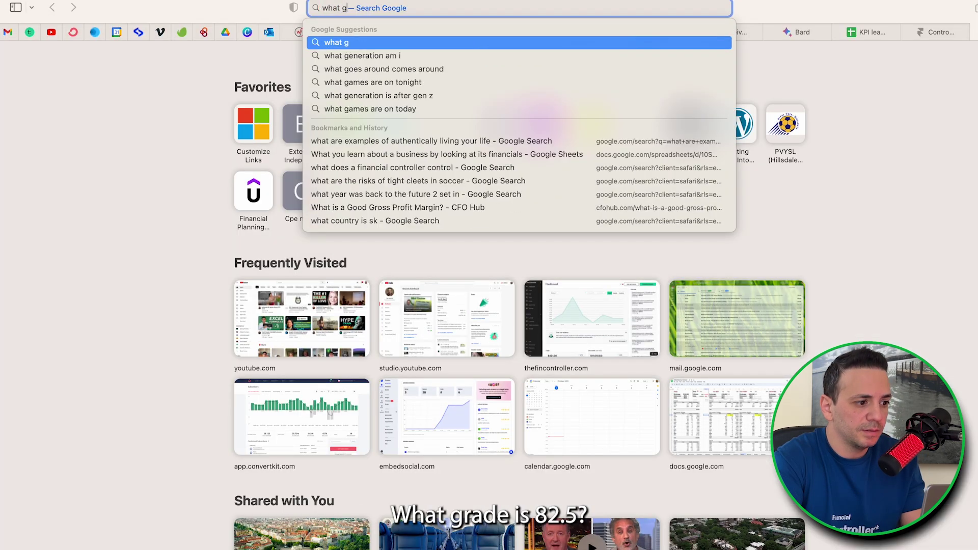
{"action": "type", "text": "rade is 82."}
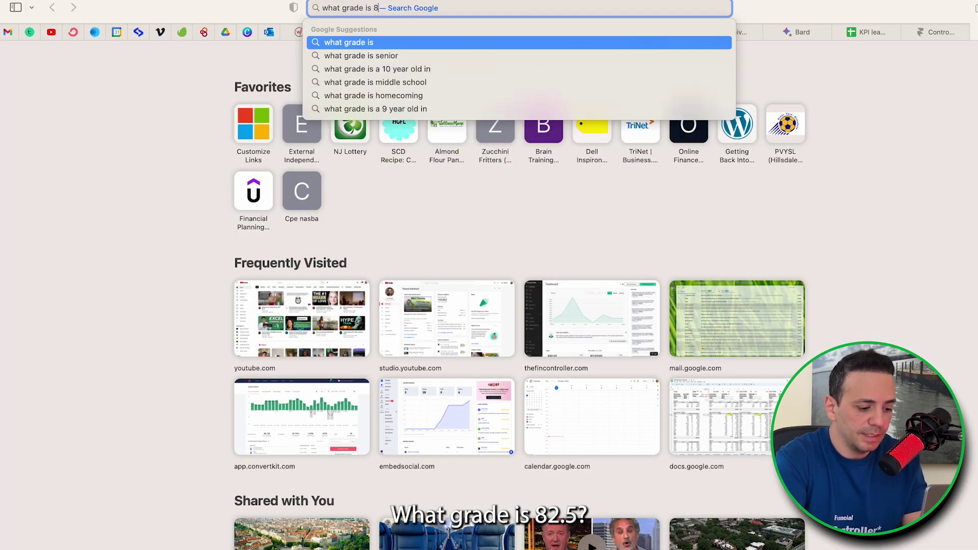
{"action": "type", "text": "5"}
{"action": "key", "text": "Return"}
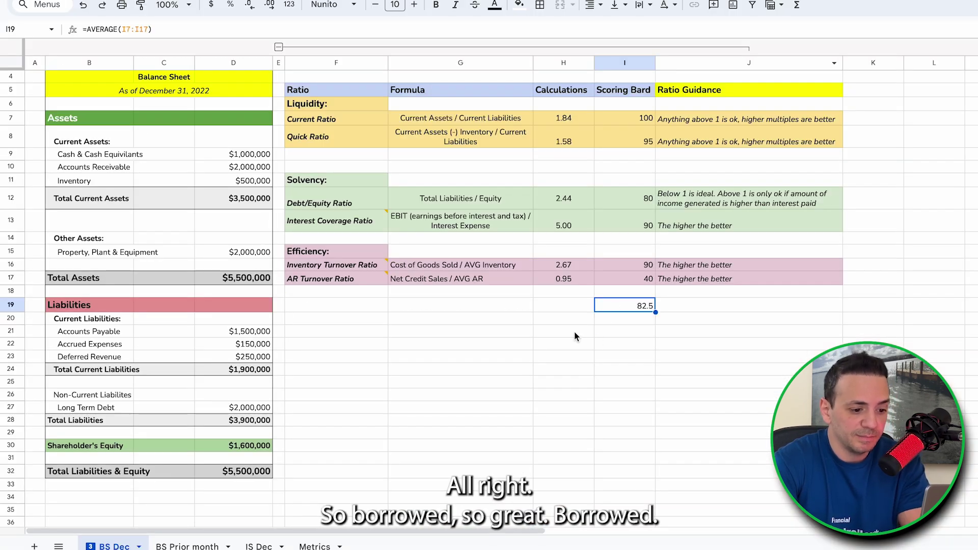
- Back in the BS Dec sheet, label H21 "grade" and enter the letter grade B in I21
{"action": "left_click", "coordinate": [574, 331]}
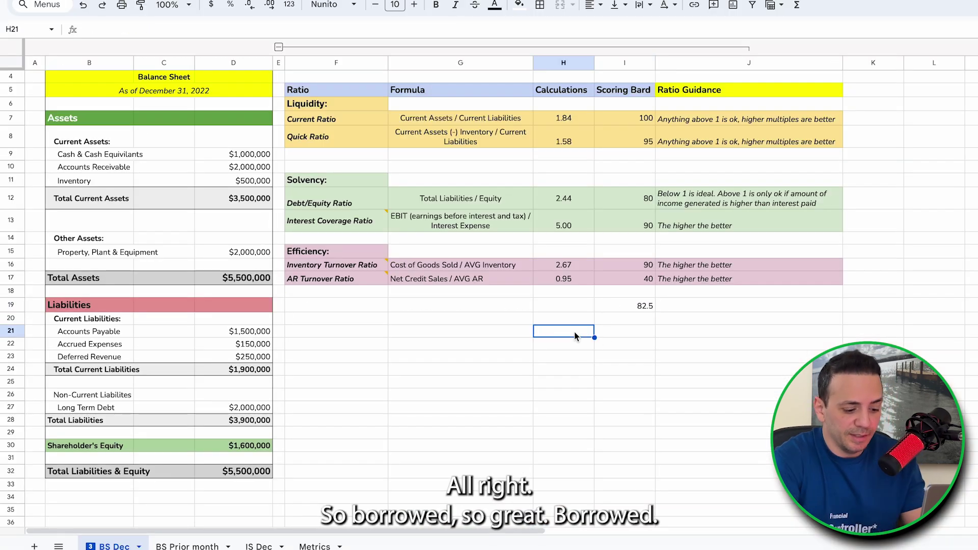
{"action": "type", "text": "grade"}
{"action": "key", "text": "Tab"}
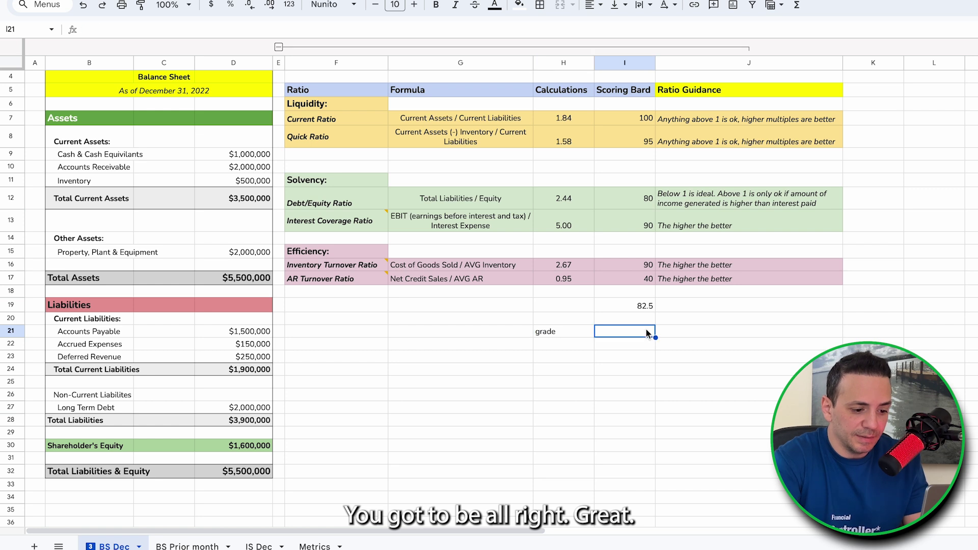
{"action": "type", "text": "B"}
{"action": "left_click", "coordinate": [599, 393]}
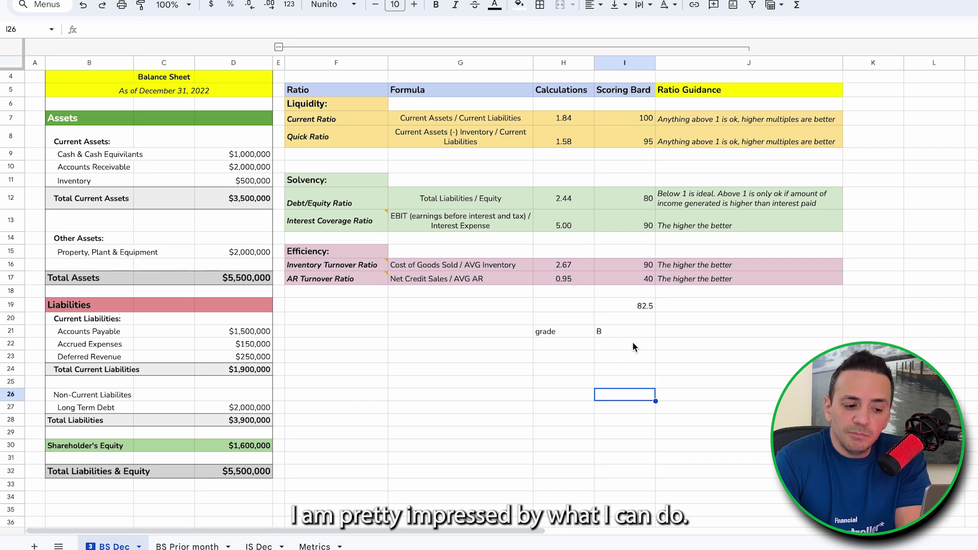
{"action": "left_click", "coordinate": [619, 332]}
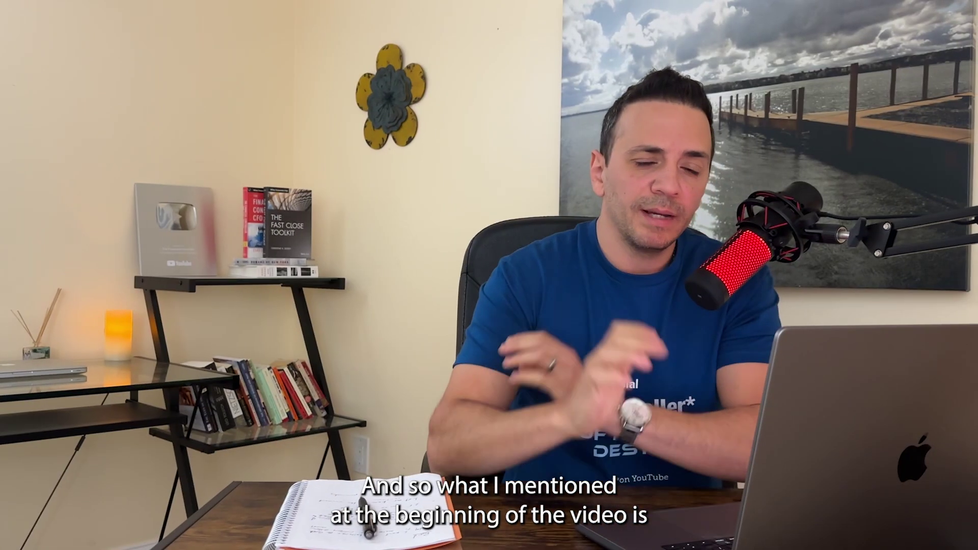